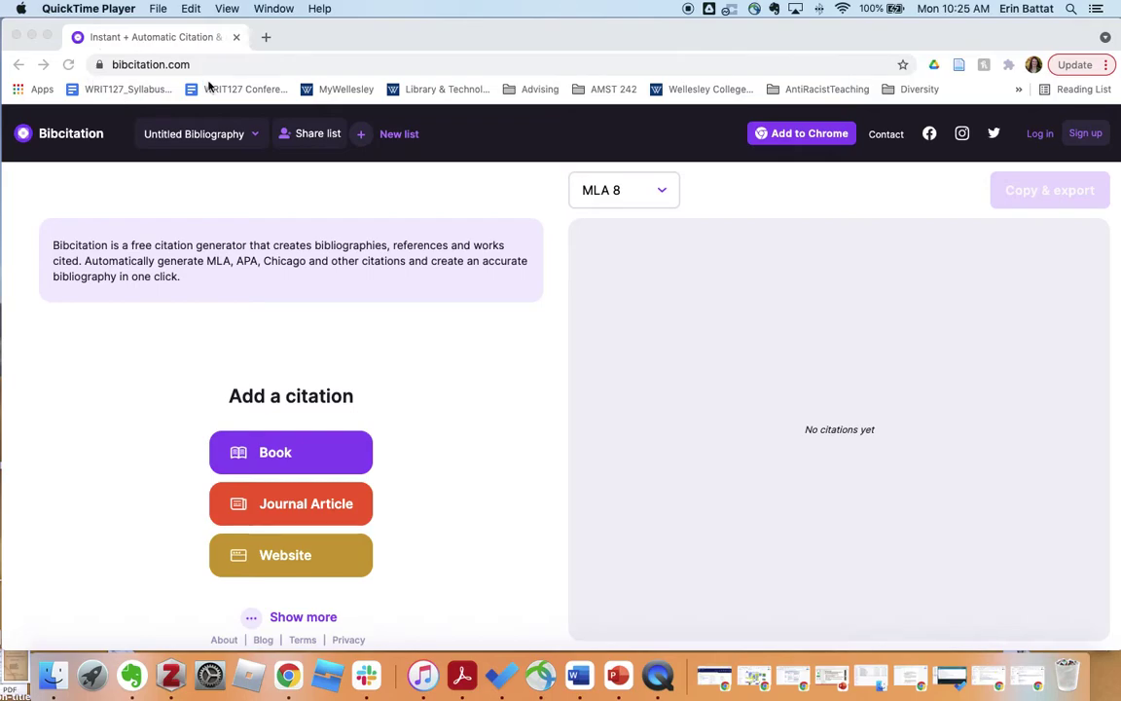
Review the list of available citation styles.
{"action": "left_click", "coordinate": [664, 196]}
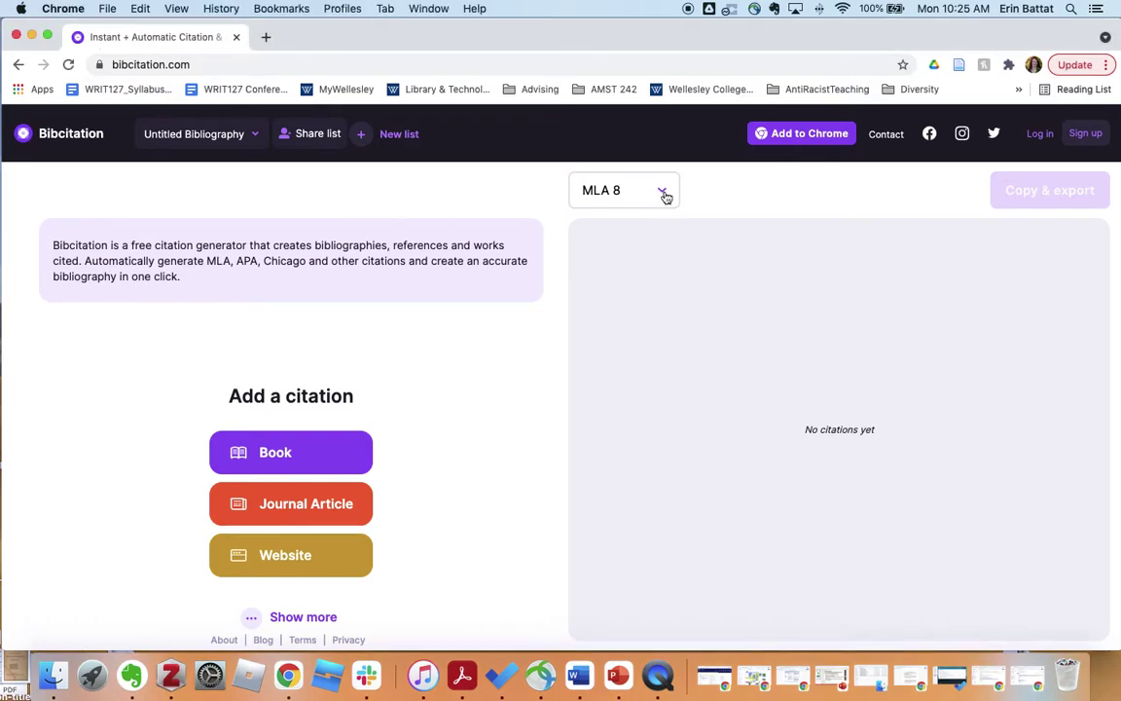
{"action": "left_click", "coordinate": [664, 197]}
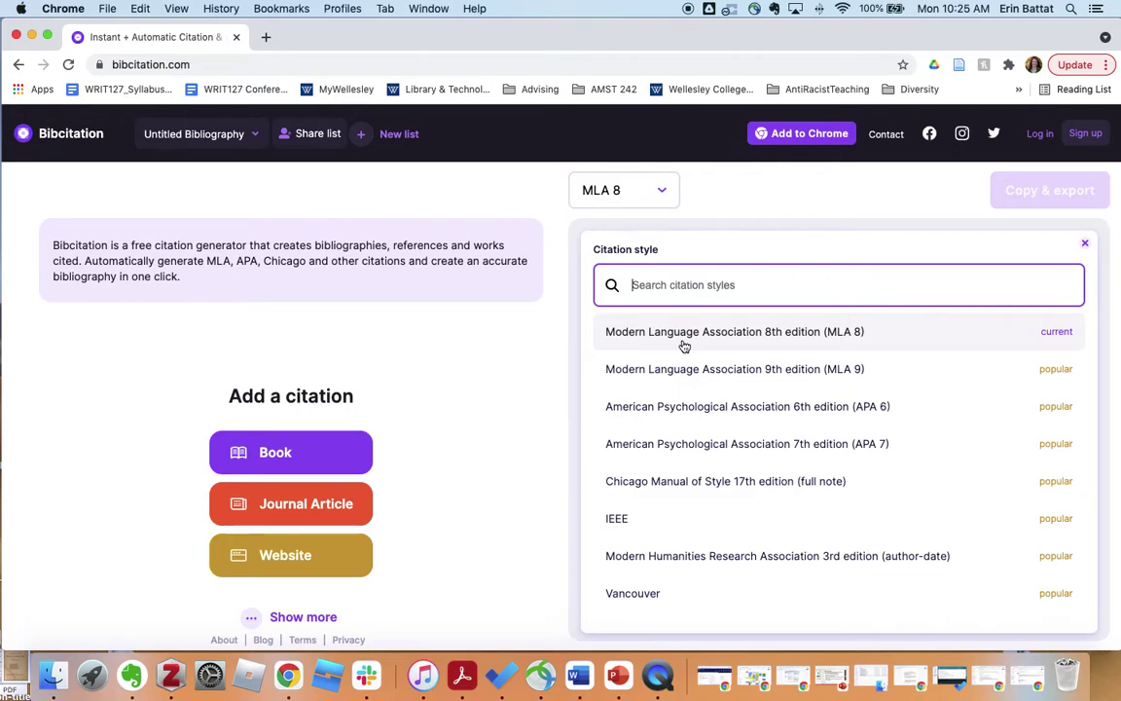
{"action": "left_click", "coordinate": [621, 191]}
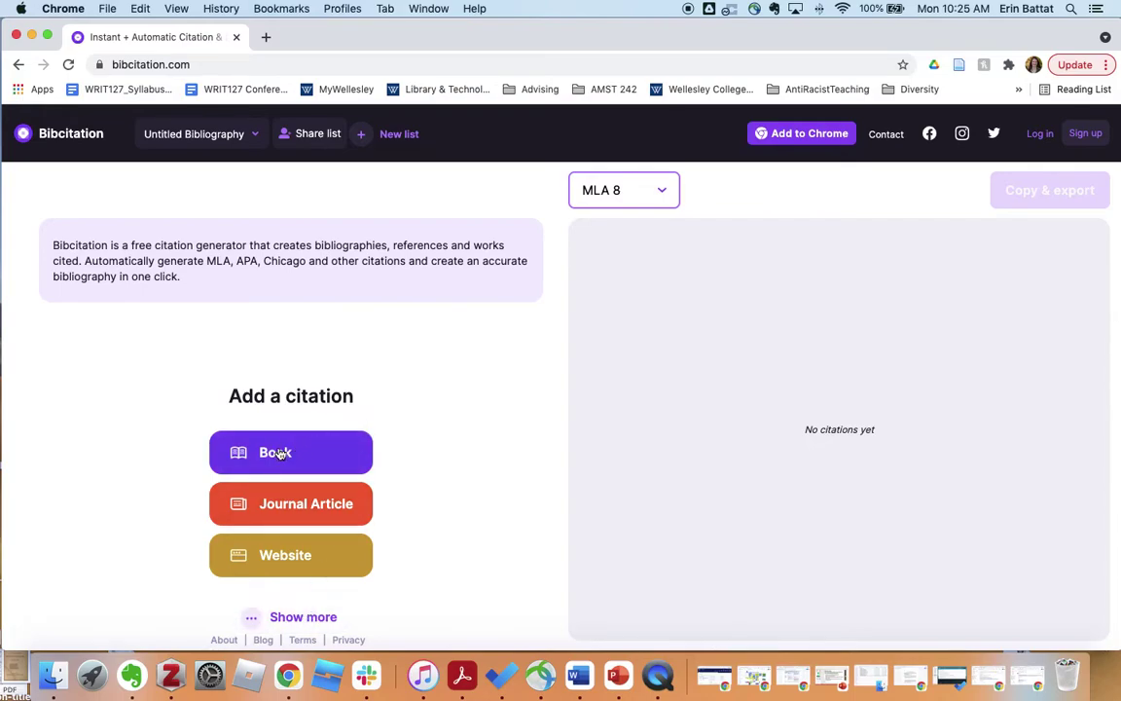
Search for the book "This Bridge called my back" and add a citation from the 2015 Fourth Edition published by SUNY Press.
{"action": "left_click", "coordinate": [278, 453]}
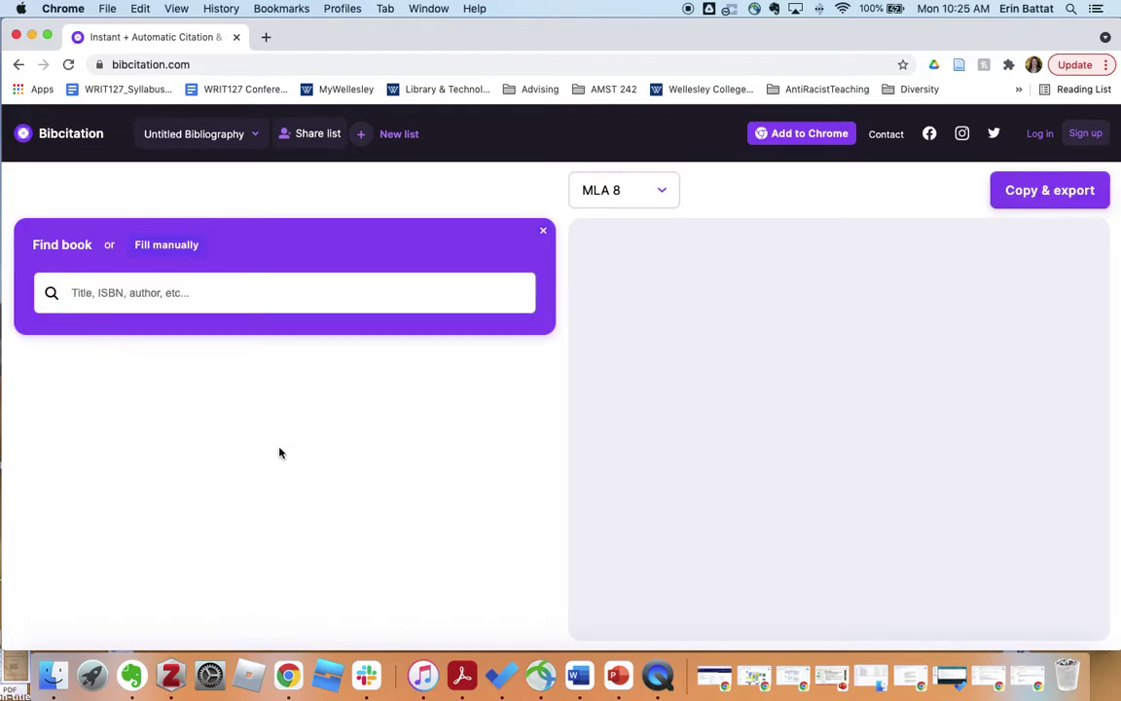
{"action": "type", "text": "This Bridge"}
{"action": "key", "text": "BackSpace"}
{"action": "key", "text": "BackSpace"}
{"action": "key", "text": "BackSpace"}
{"action": "type", "text": "ge called my back"}
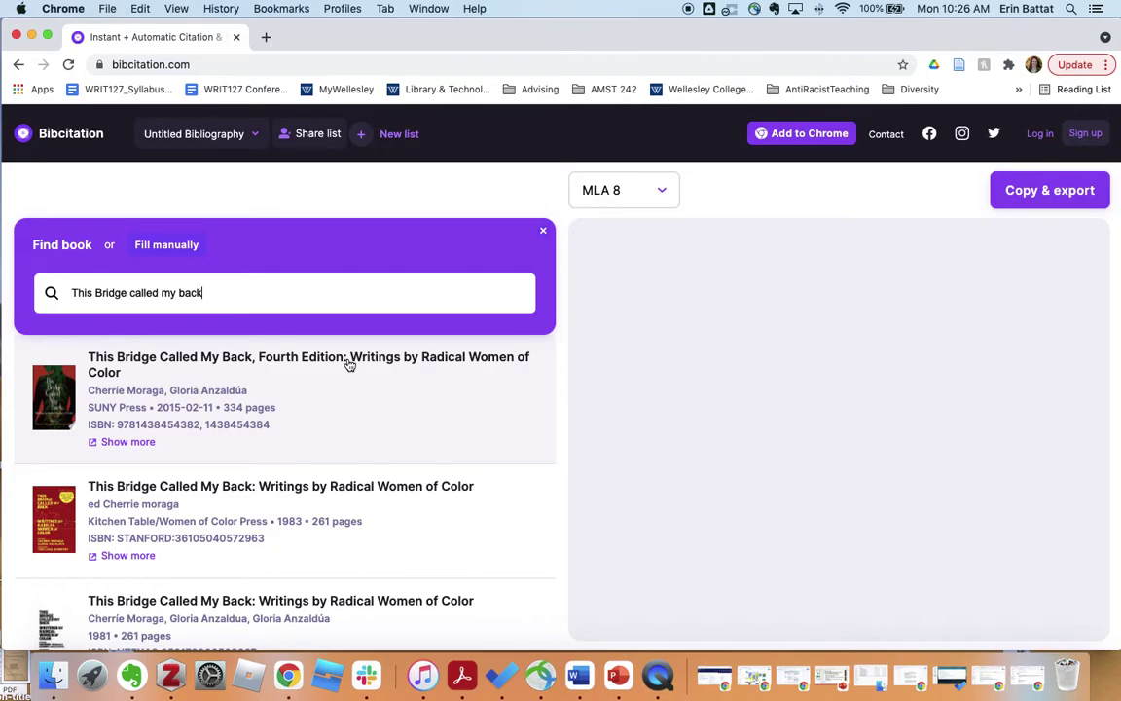
{"action": "left_click", "coordinate": [349, 362]}
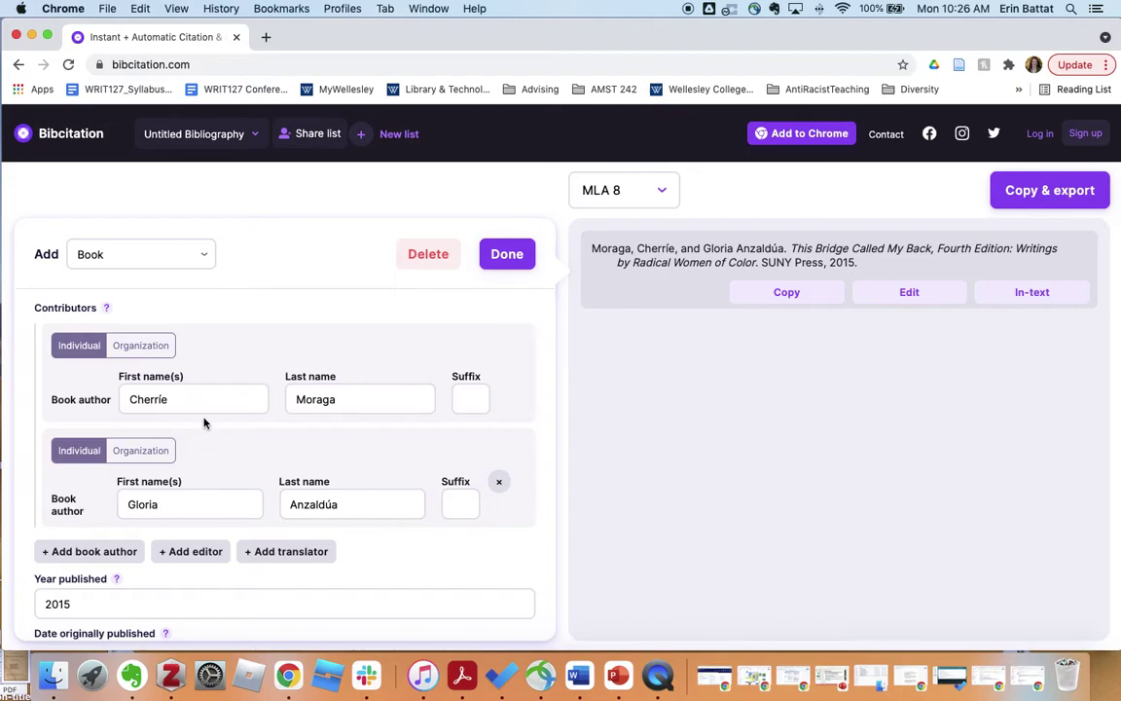
Remove the second book author from the citation and change the source type to Book Chapter.
{"action": "left_click", "coordinate": [503, 481]}
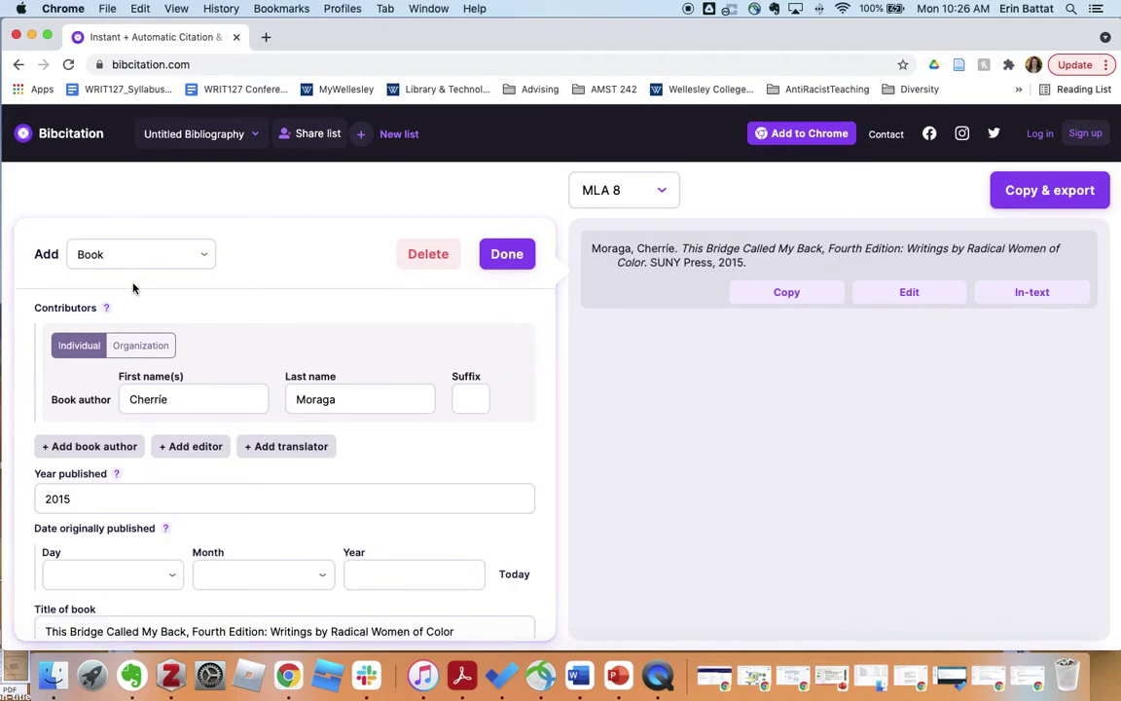
{"action": "left_click", "coordinate": [141, 258]}
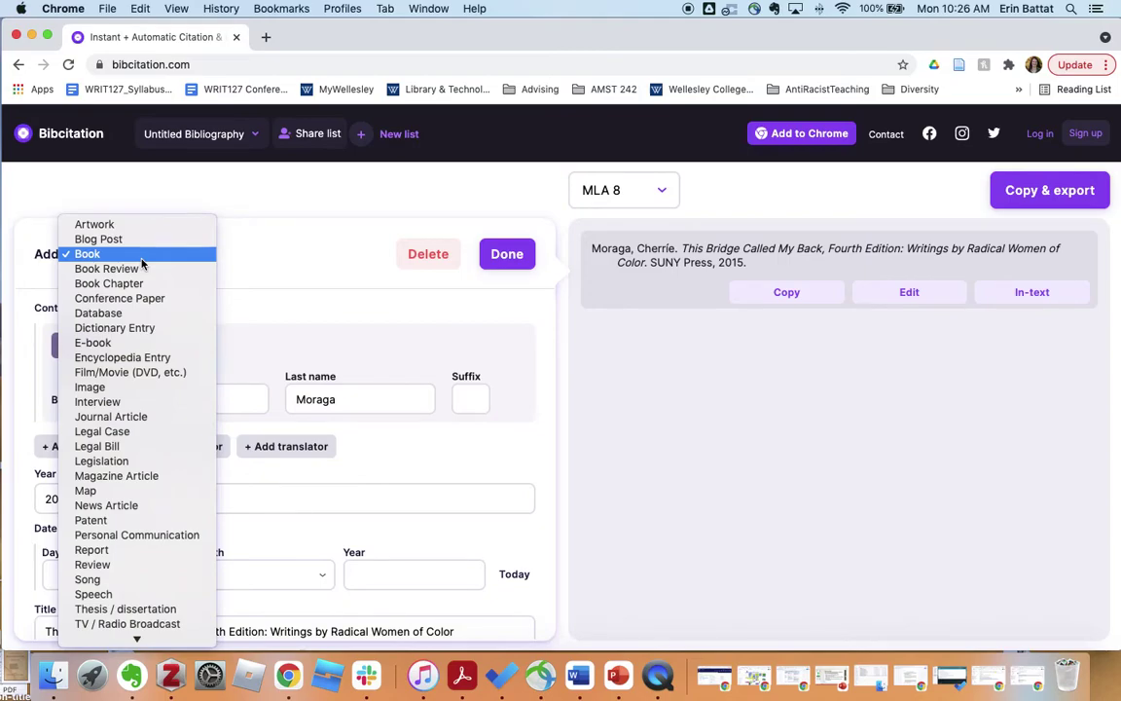
{"action": "left_click", "coordinate": [137, 284]}
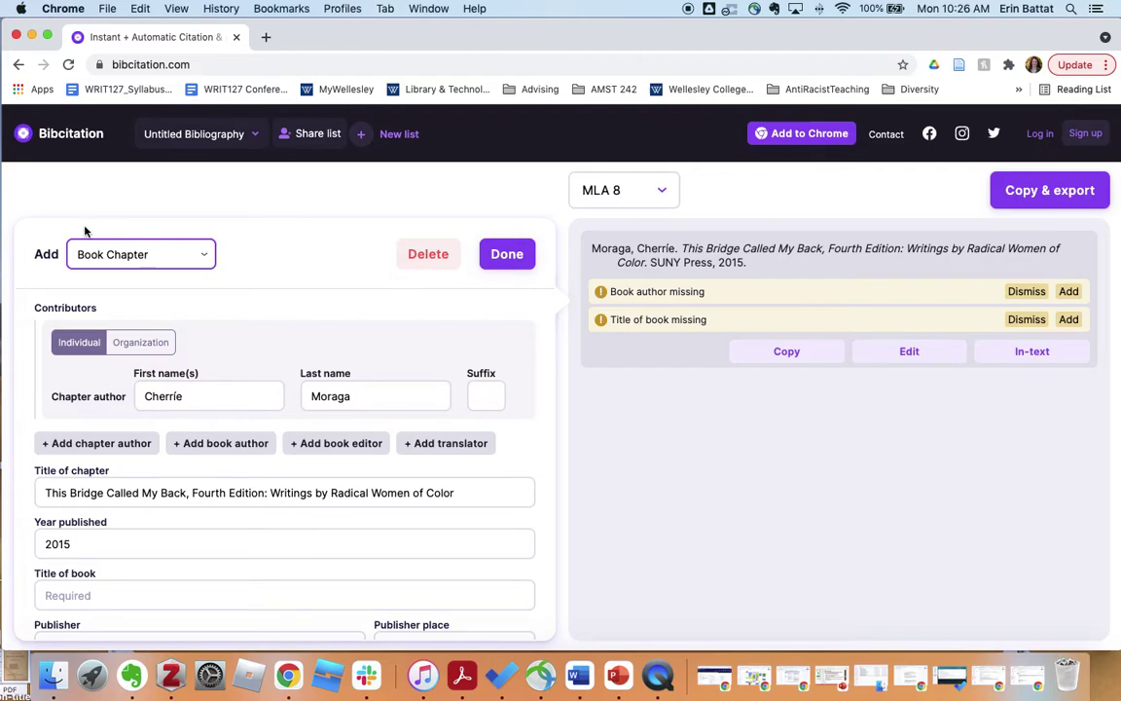
Clear the chapter author's first name and set the last name to "Combahee River Collective".
{"action": "double_click", "coordinate": [200, 397]}
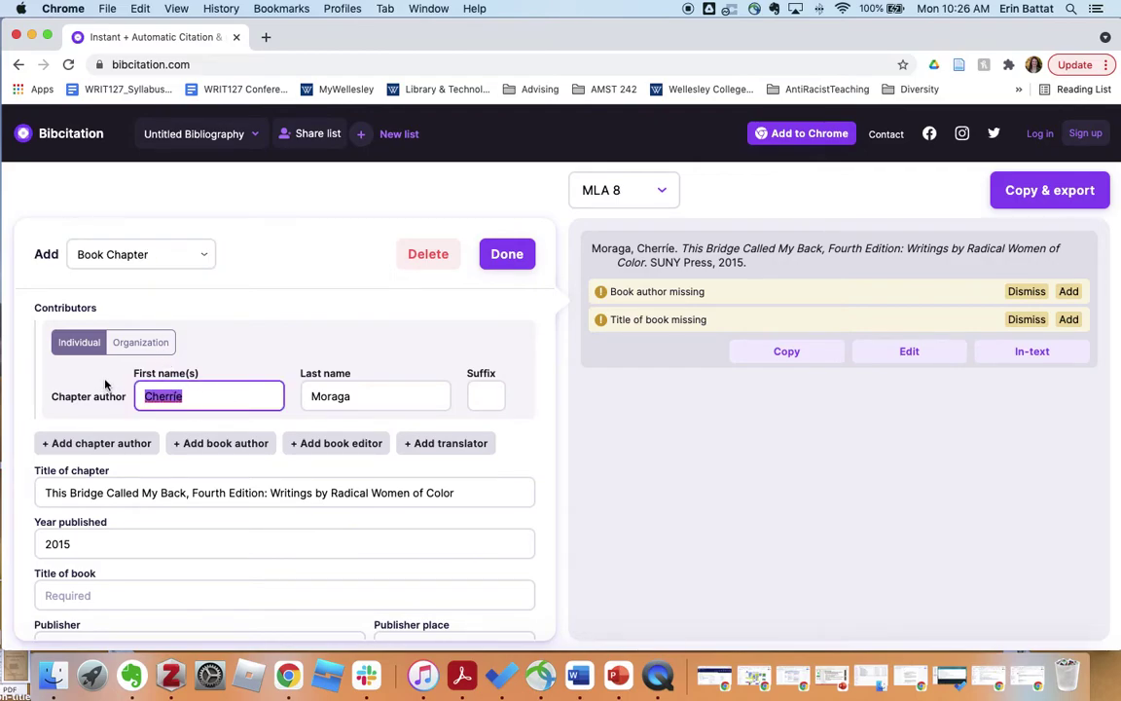
{"action": "key", "text": "BackSpace"}
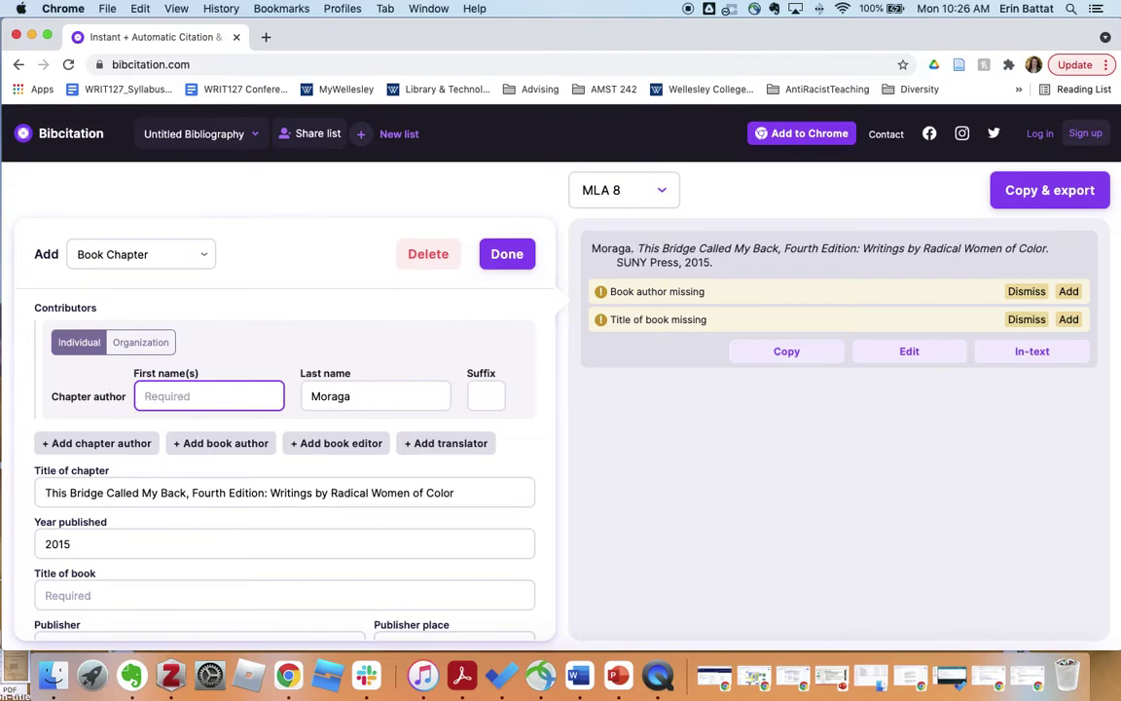
{"action": "left_click", "coordinate": [327, 399]}
{"action": "double_click", "coordinate": [327, 400]}
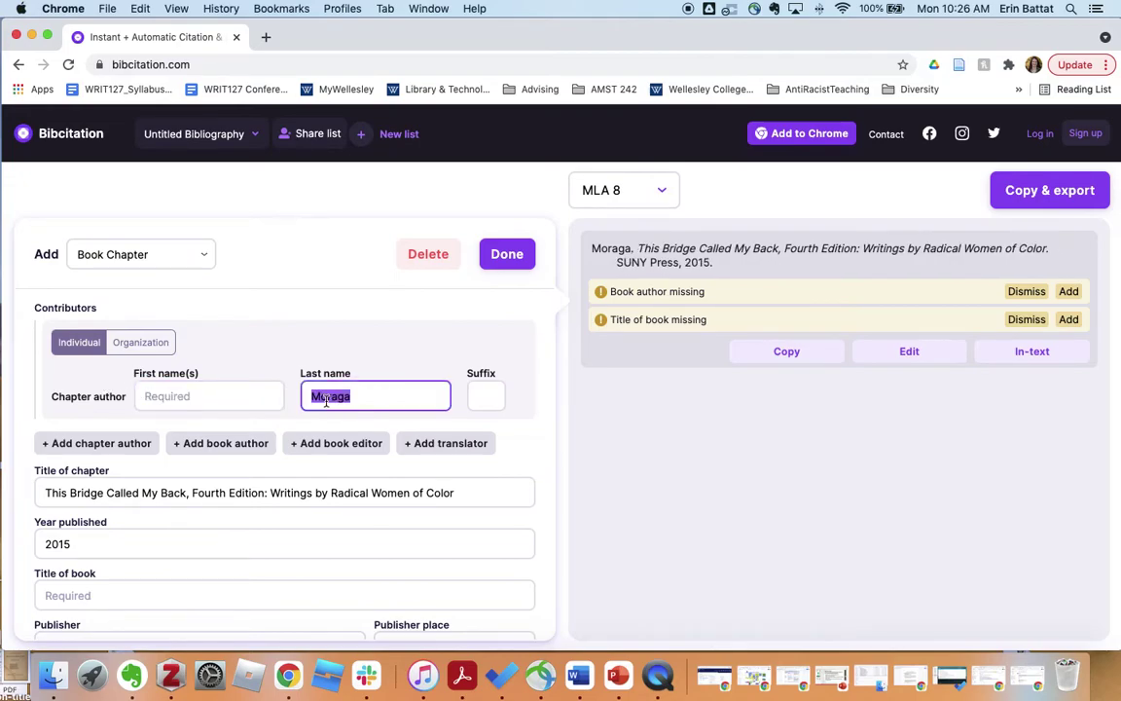
{"action": "type", "text": "Combahee "}
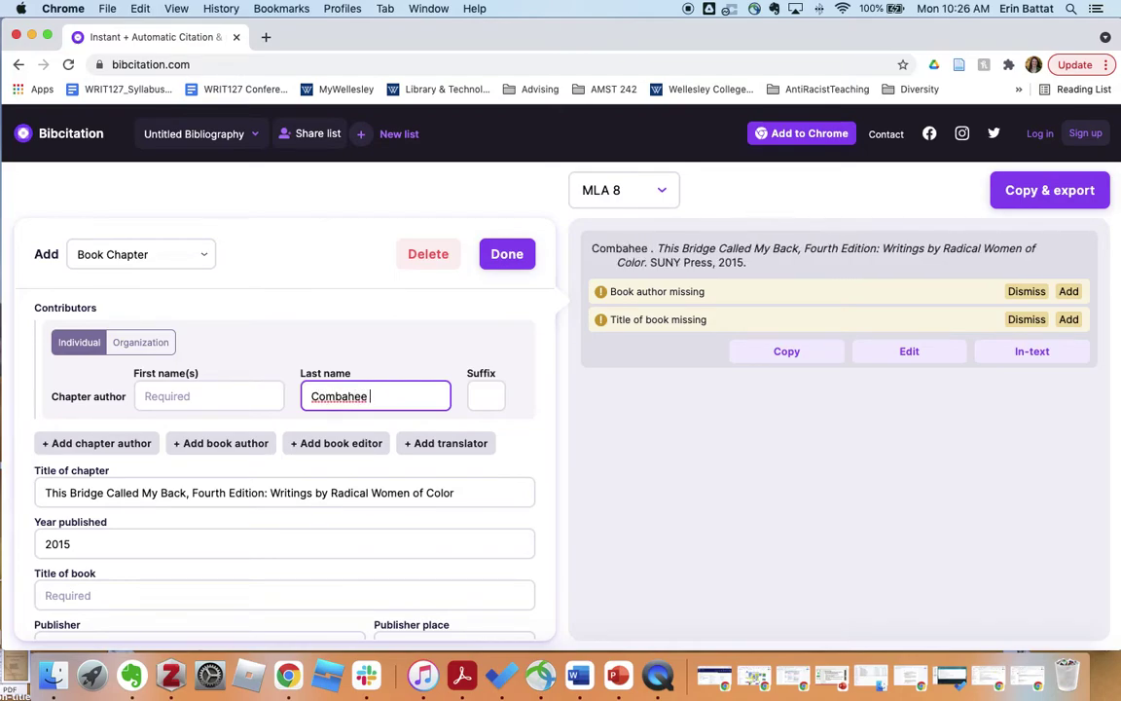
{"action": "type", "text": "River Collecti"}
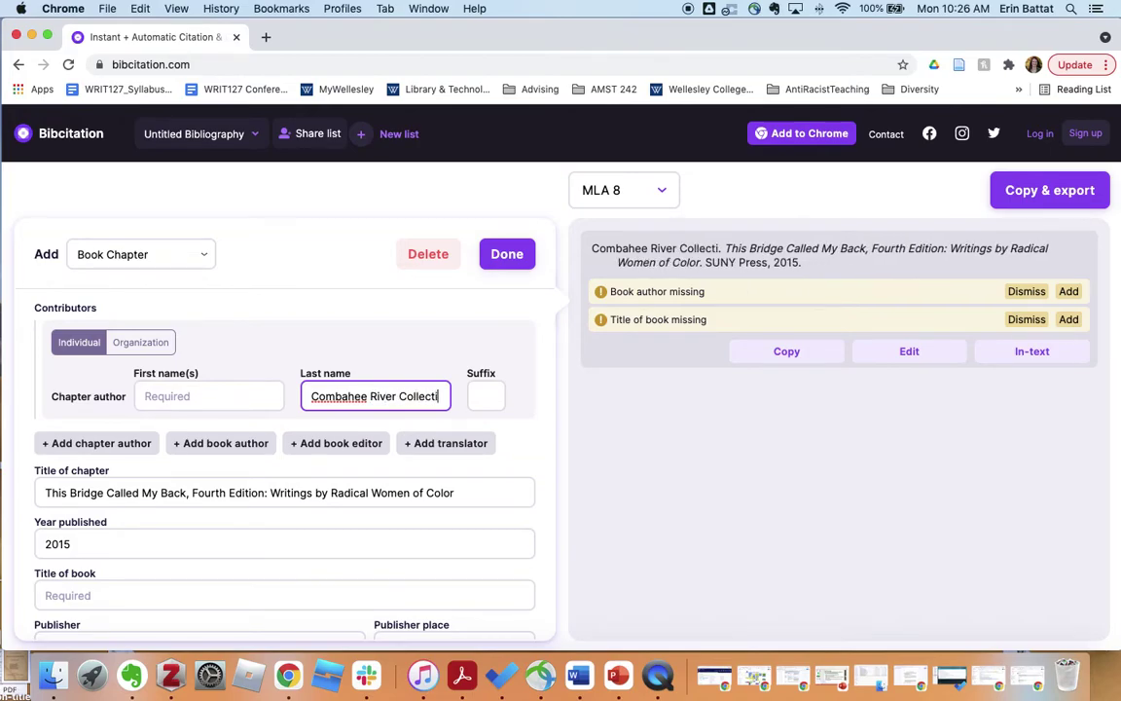
{"action": "type", "text": "ve"}
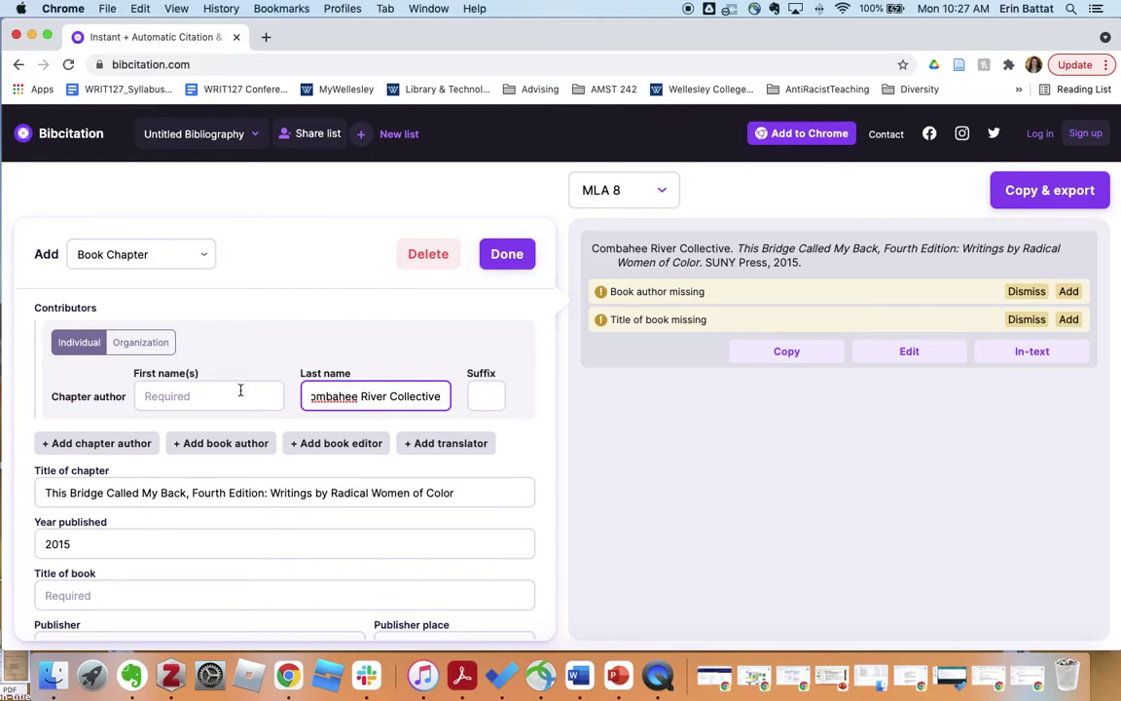
Add a book editor with first name "Cherrie" and last name "Moraga".
{"action": "scroll", "coordinate": [300, 378], "scroll_direction": "down", "scroll_amount": 3}
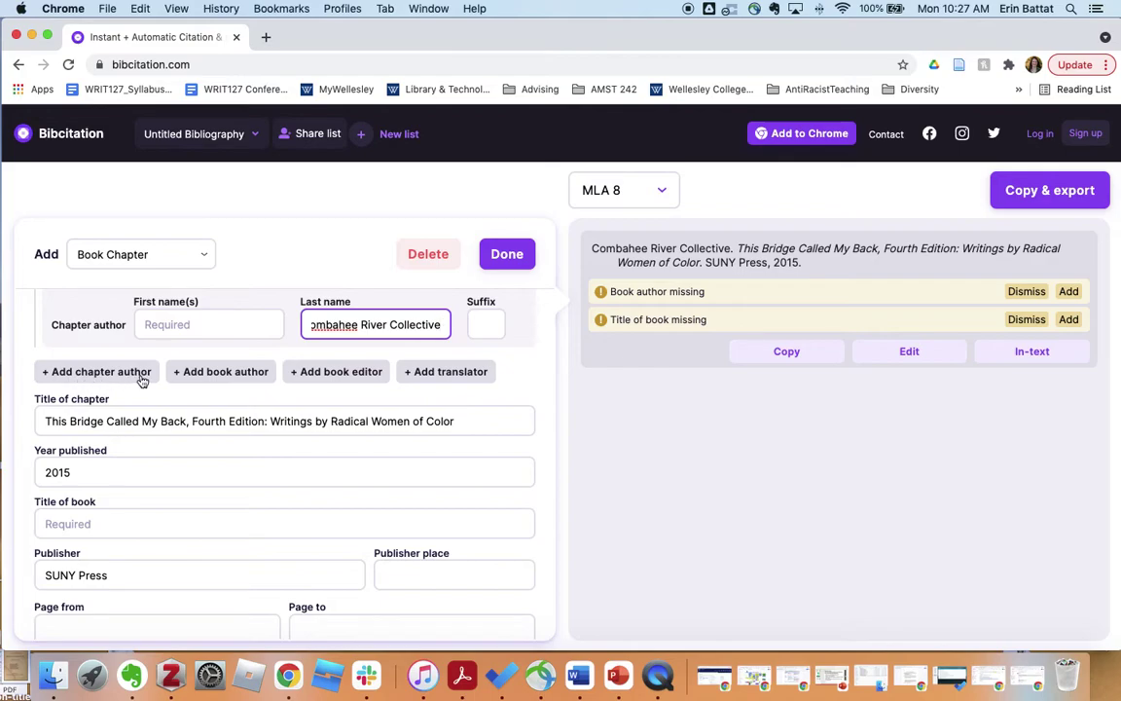
{"action": "left_click", "coordinate": [305, 379]}
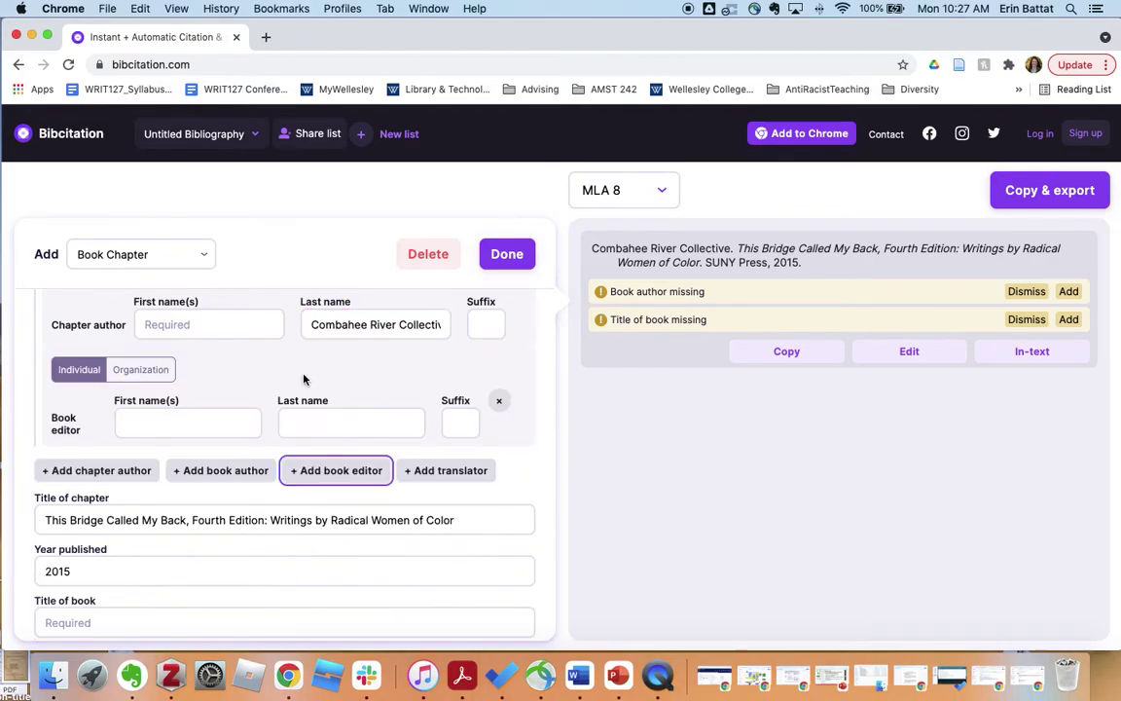
{"action": "left_click", "coordinate": [237, 419]}
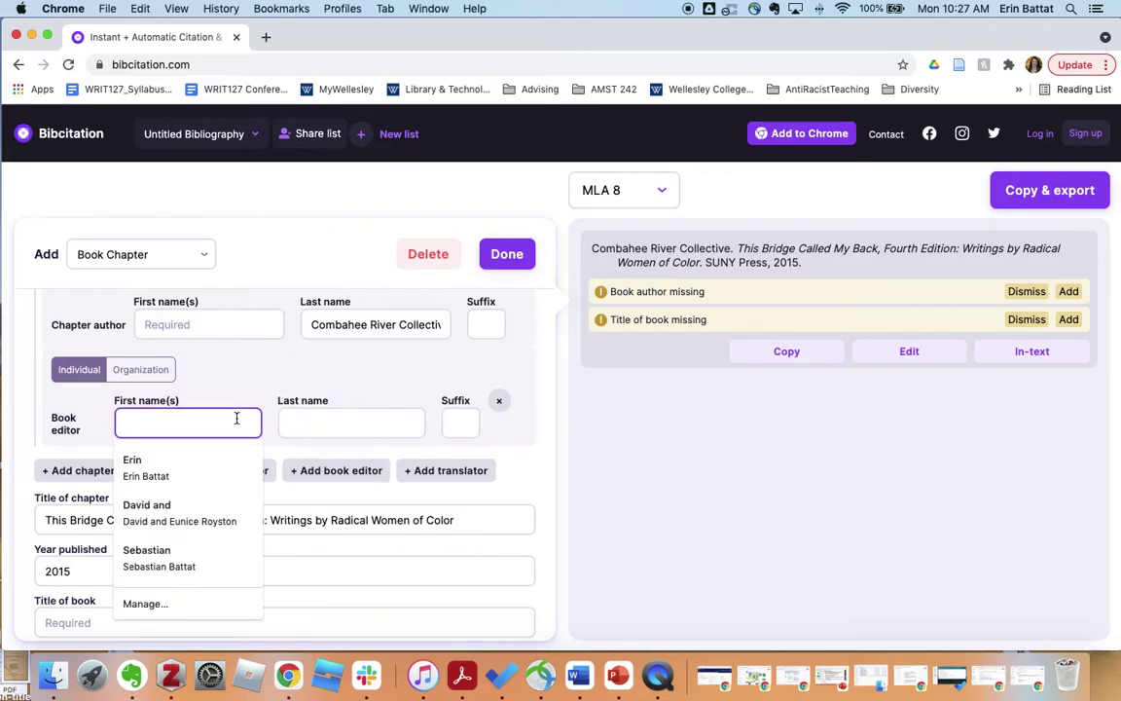
{"action": "type", "text": "Cherrie"}
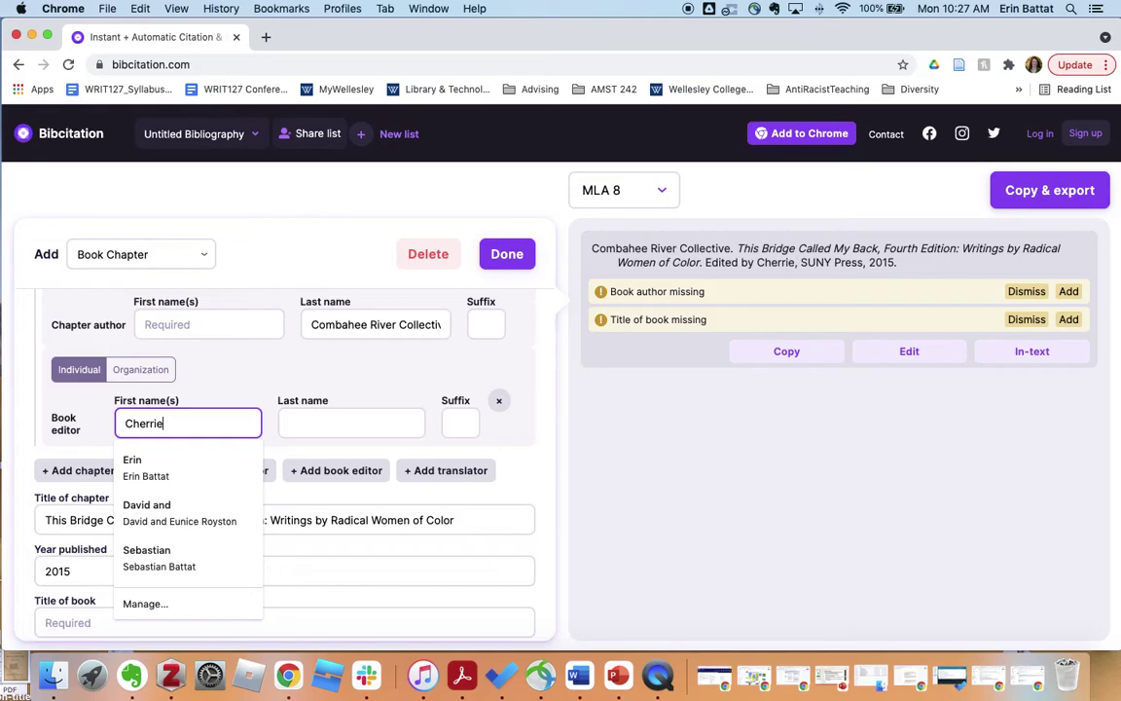
{"action": "key", "text": "Tab"}
{"action": "type", "text": "Moraga"}
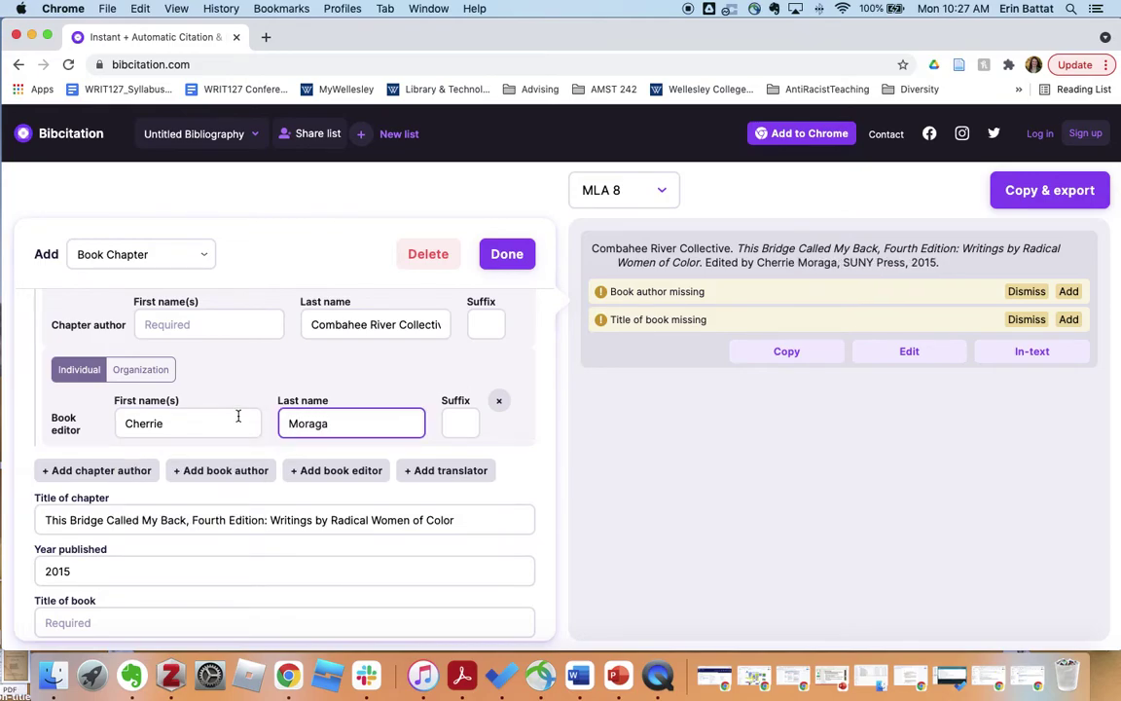
Add a second book editor with first name "Gloria" and last name "Anzaldua".
{"action": "left_click", "coordinate": [329, 471]}
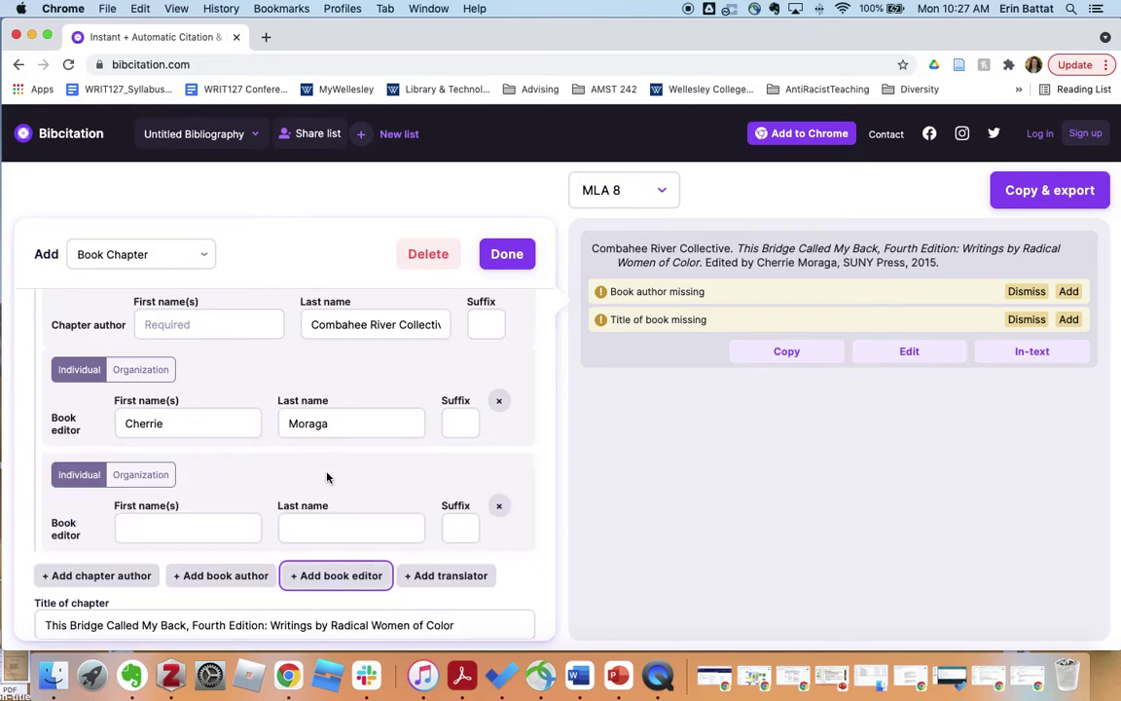
{"action": "left_click", "coordinate": [212, 530]}
{"action": "type", "text": "Gloria"}
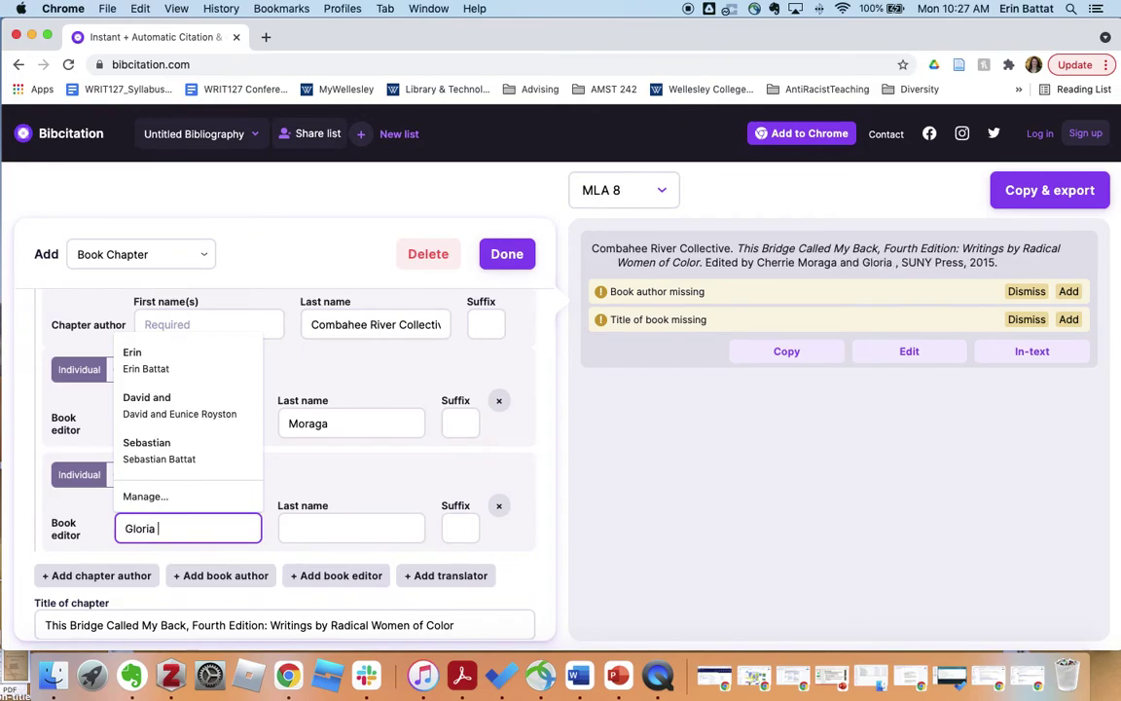
{"action": "key", "text": "Tab"}
{"action": "type", "text": "An"}
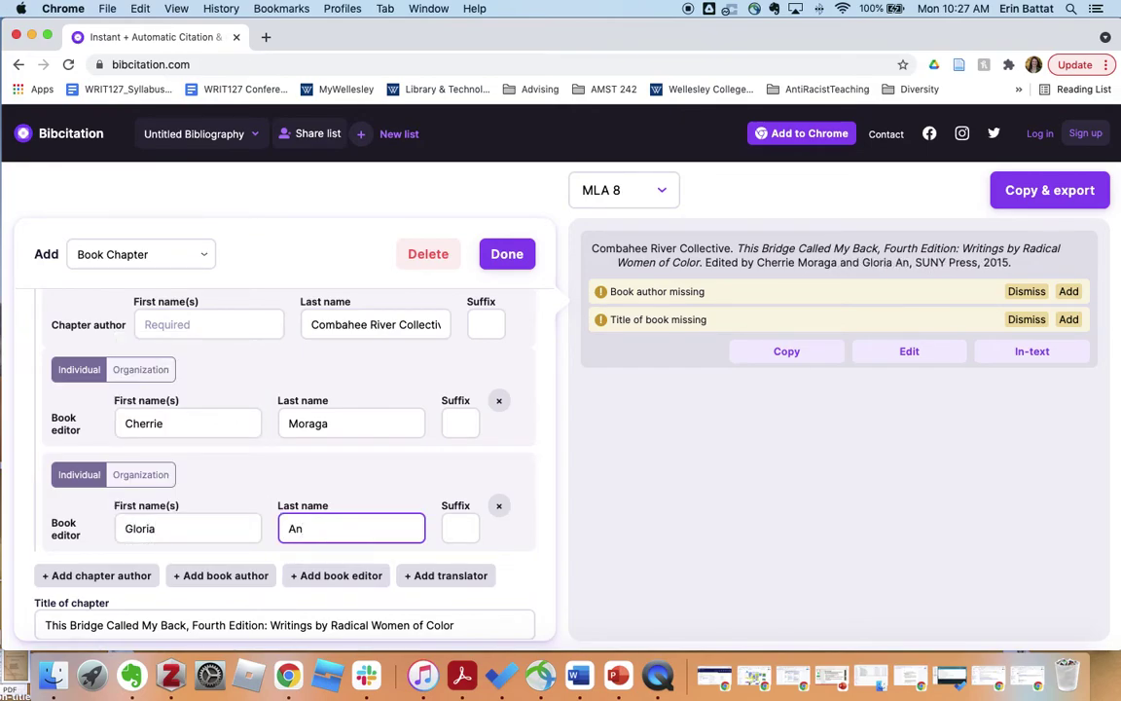
{"action": "type", "text": "zaldua"}
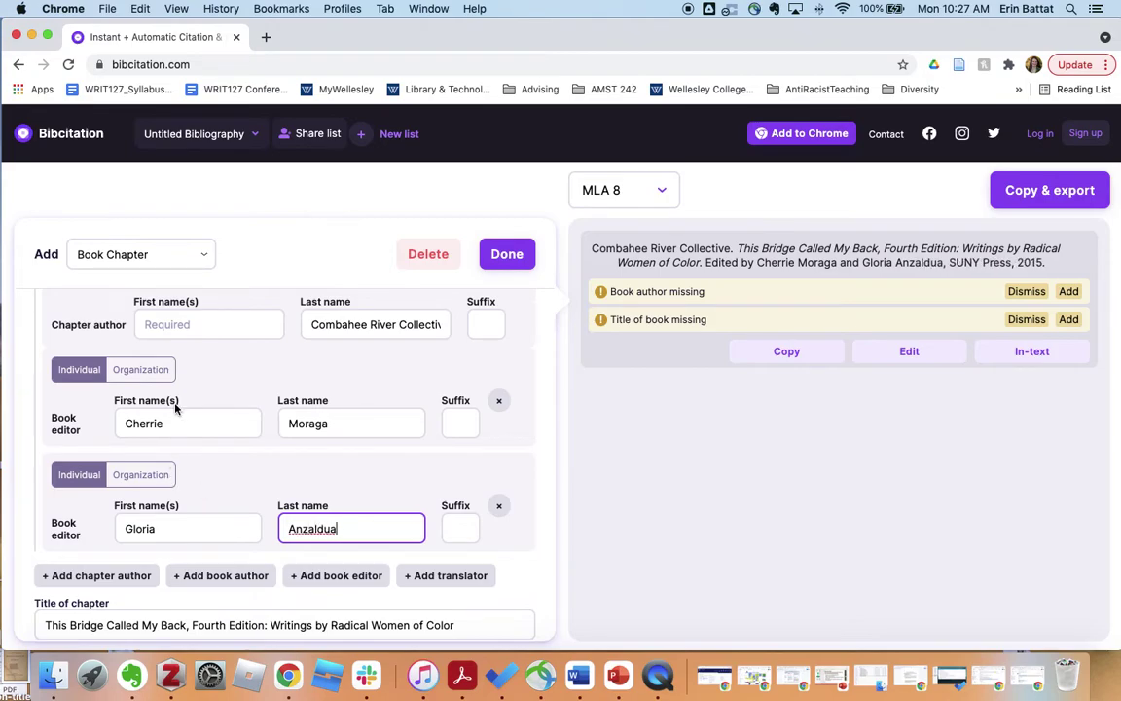
Move "This Bridge Called My Back, Fourth Edition: Writings by Radical Women of Color" from the chapter title to the book title.
{"action": "scroll", "coordinate": [149, 549], "scroll_direction": "down", "scroll_amount": 1}
{"action": "scroll", "coordinate": [149, 549], "scroll_direction": "up", "scroll_amount": 2}
{"action": "scroll", "coordinate": [150, 550], "scroll_direction": "down", "scroll_amount": 3}
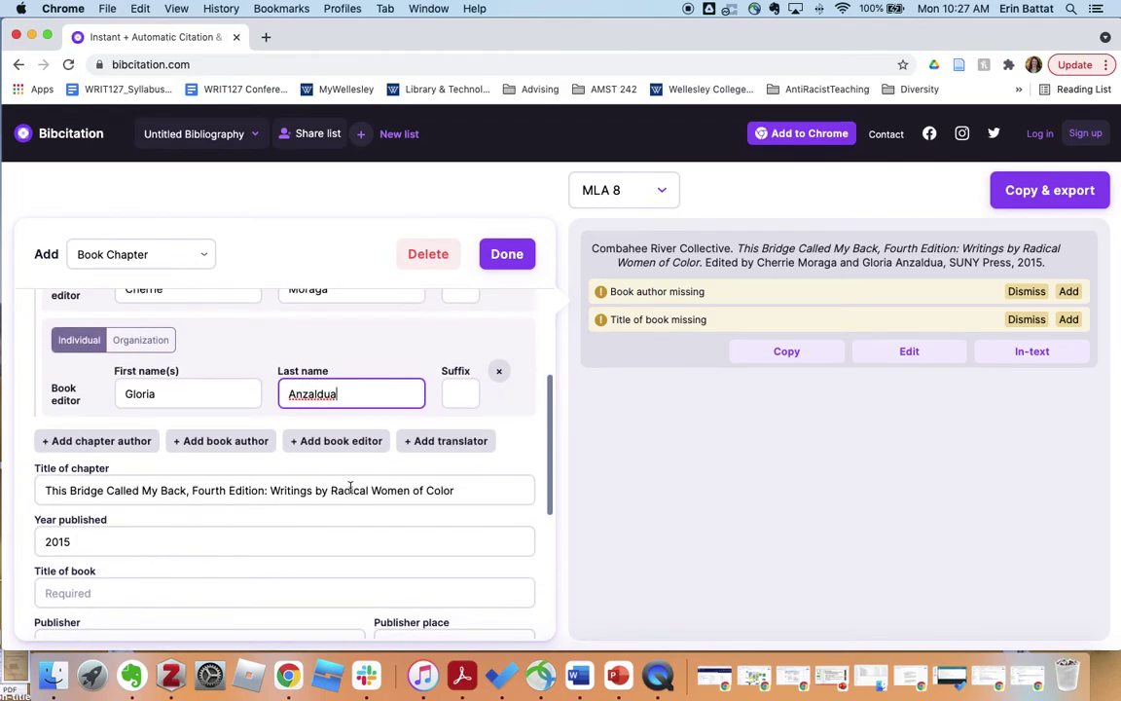
{"action": "left_click_drag", "start_coordinate": [454, 491], "coordinate": [46, 489]}
{"action": "key", "text": "super+c"}
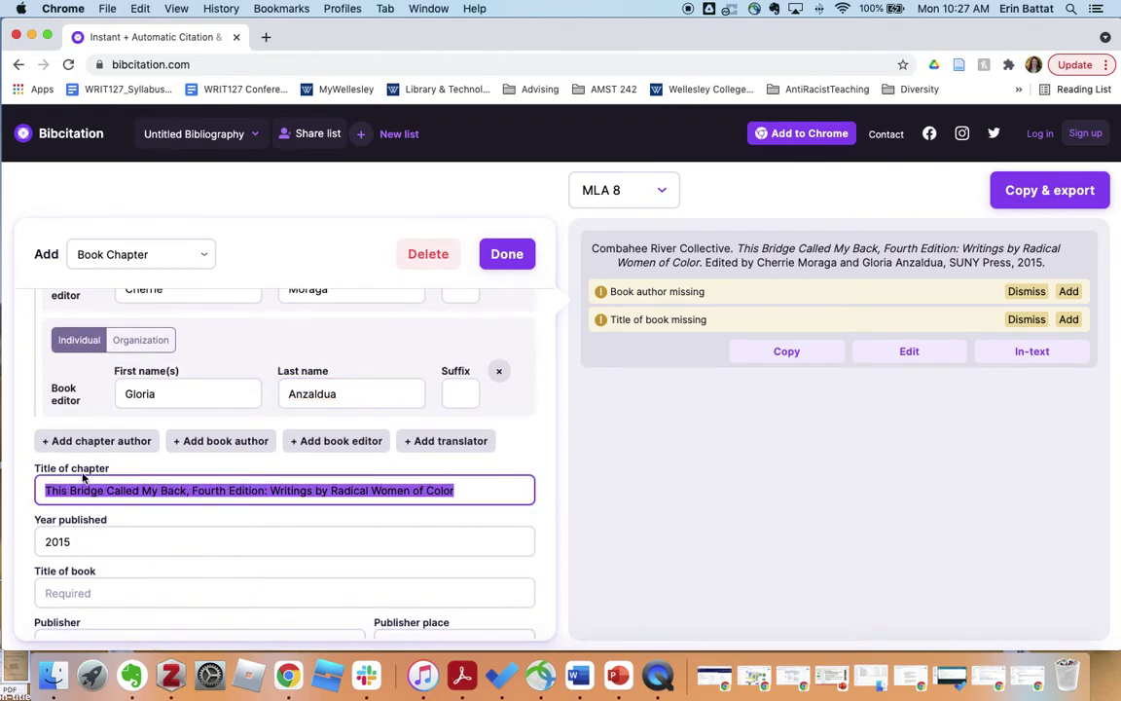
{"action": "key", "text": "BackSpace"}
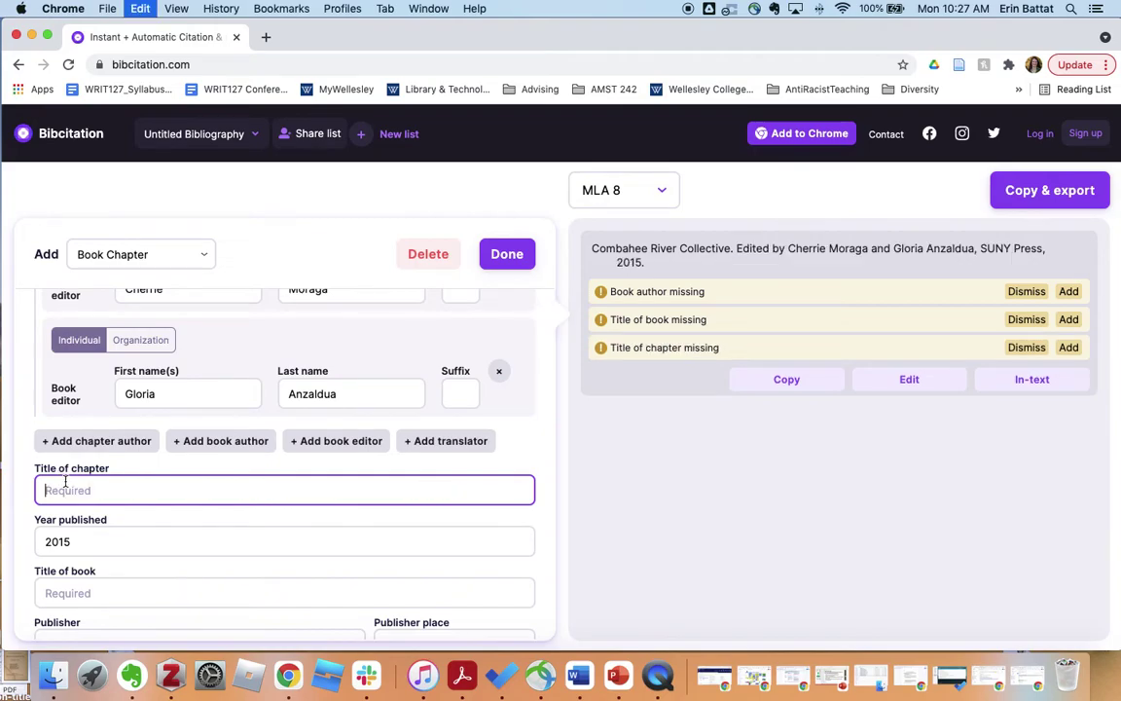
{"action": "left_click", "coordinate": [114, 588]}
{"action": "key", "text": "super+v"}
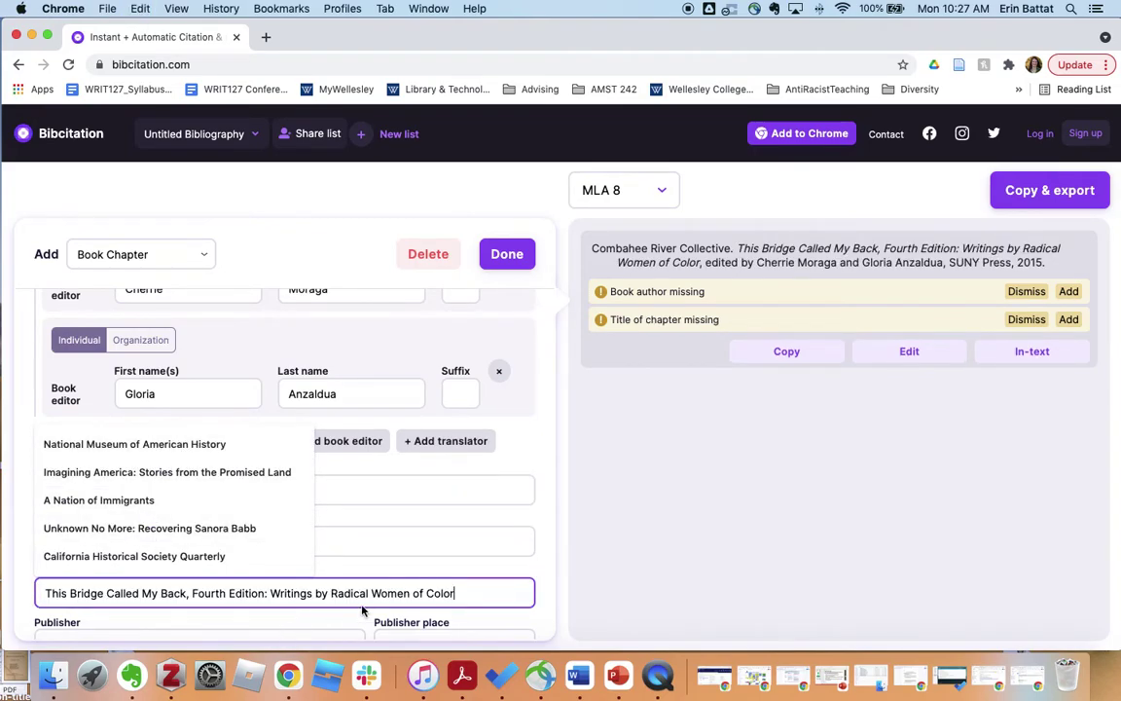
{"action": "left_click", "coordinate": [467, 591]}
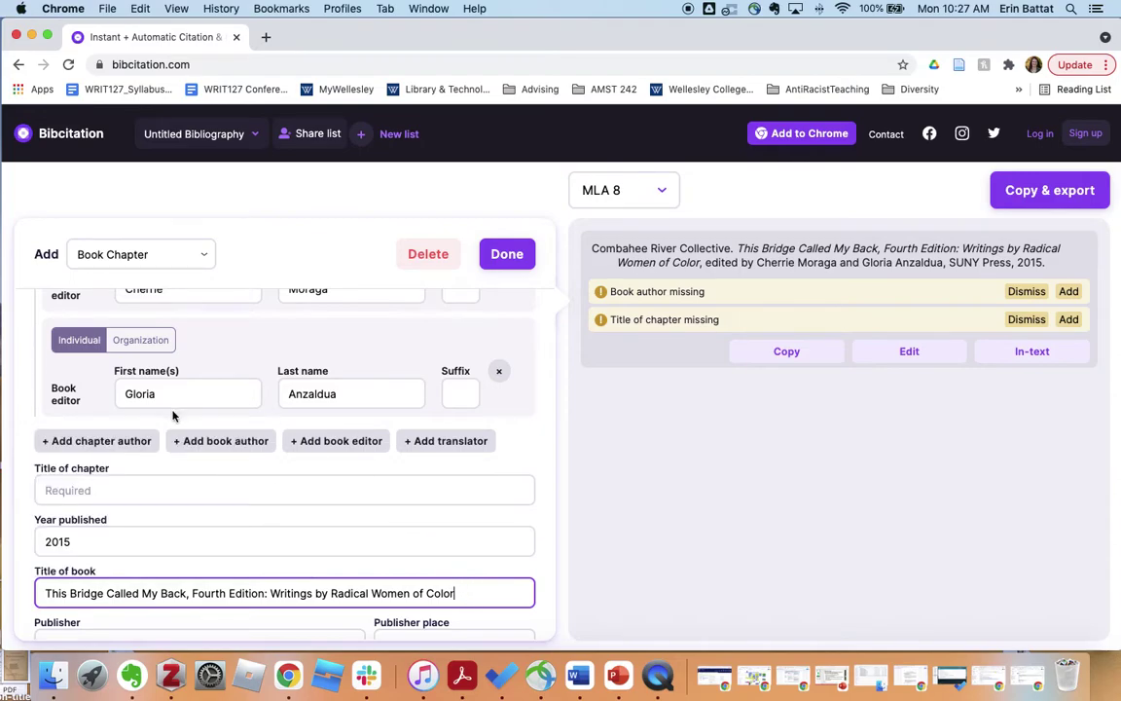
Set the title of the chapter to "A Black Feminist Statement".
{"action": "scroll", "coordinate": [175, 428], "scroll_direction": "down", "scroll_amount": 2}
{"action": "left_click", "coordinate": [125, 470]}
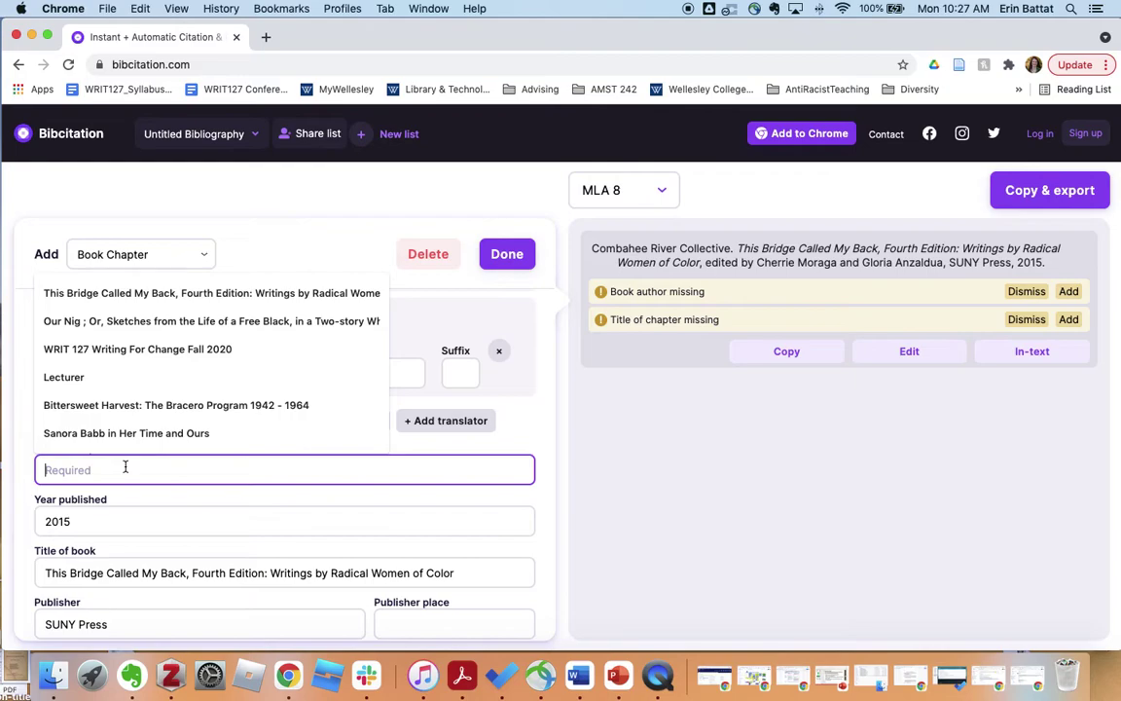
{"action": "type", "text": "A B"}
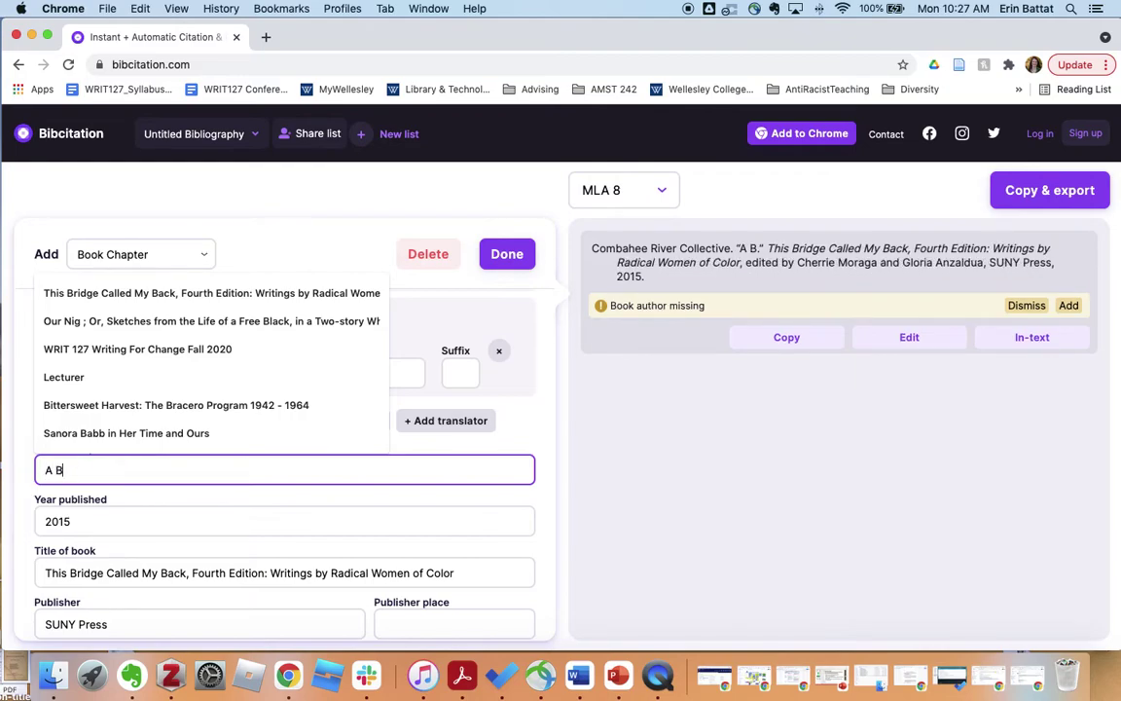
{"action": "type", "text": "lack Feminist STa"}
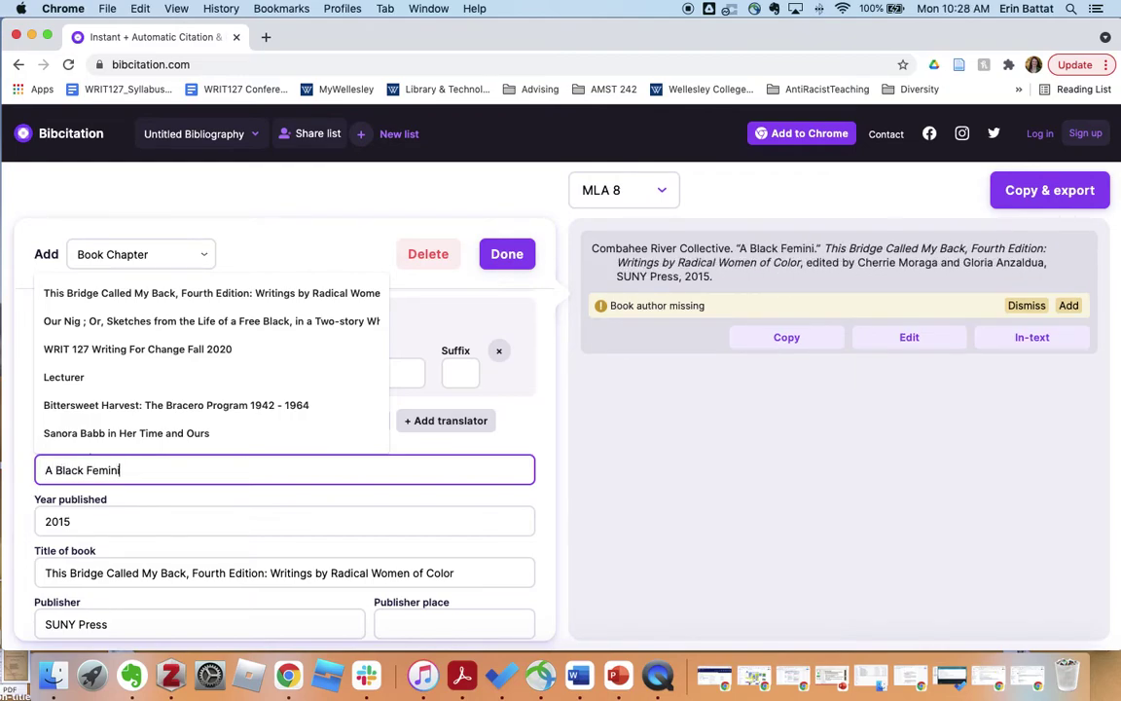
{"action": "key", "text": "BackSpace"}
{"action": "key", "text": "BackSpace"}
{"action": "type", "text": "tatement"}
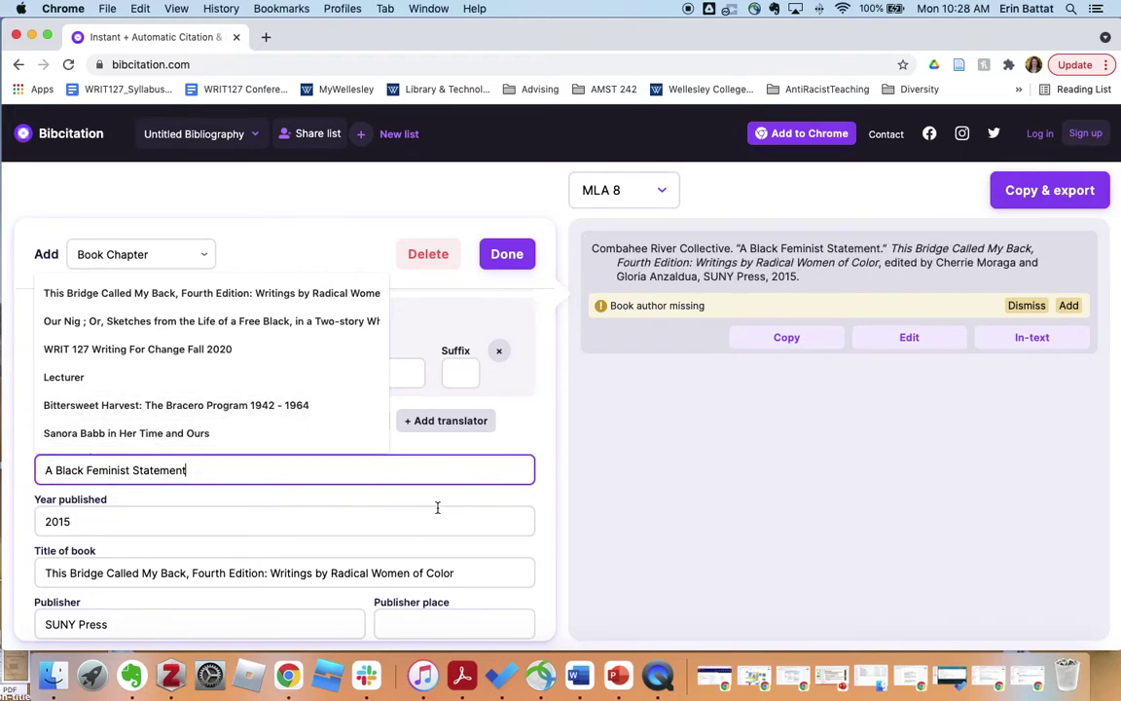
Set the publisher place to "Albany, NY".
{"action": "scroll", "coordinate": [441, 511], "scroll_direction": "down", "scroll_amount": 4}
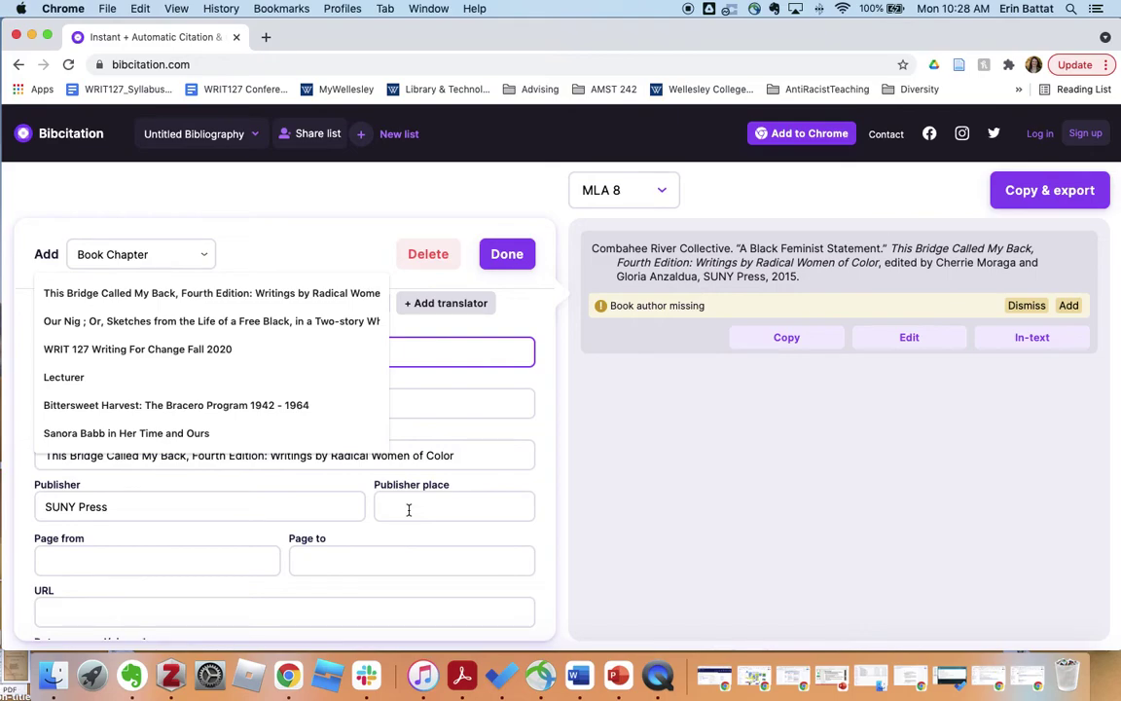
{"action": "left_click", "coordinate": [409, 511]}
{"action": "type", "text": "N"}
{"action": "key", "text": "BackSpace"}
{"action": "type", "text": "Albany, NY"}
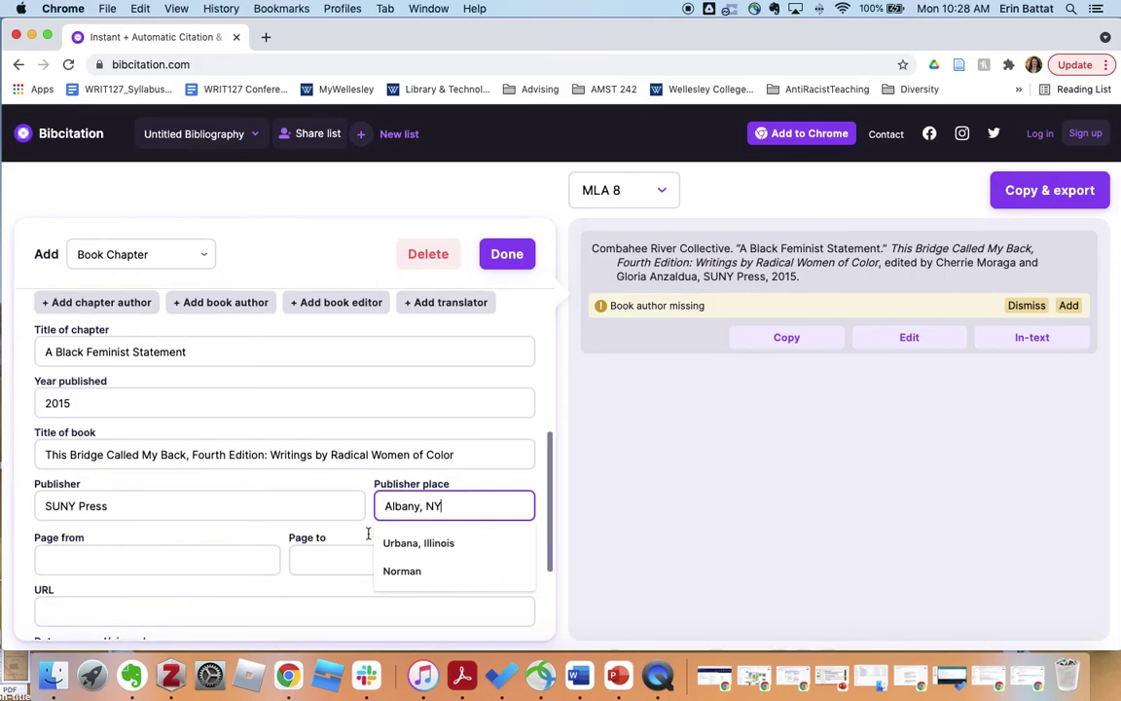
Set the chapter's page range to start at page 209 and end at page 218.
{"action": "left_click", "coordinate": [156, 565]}
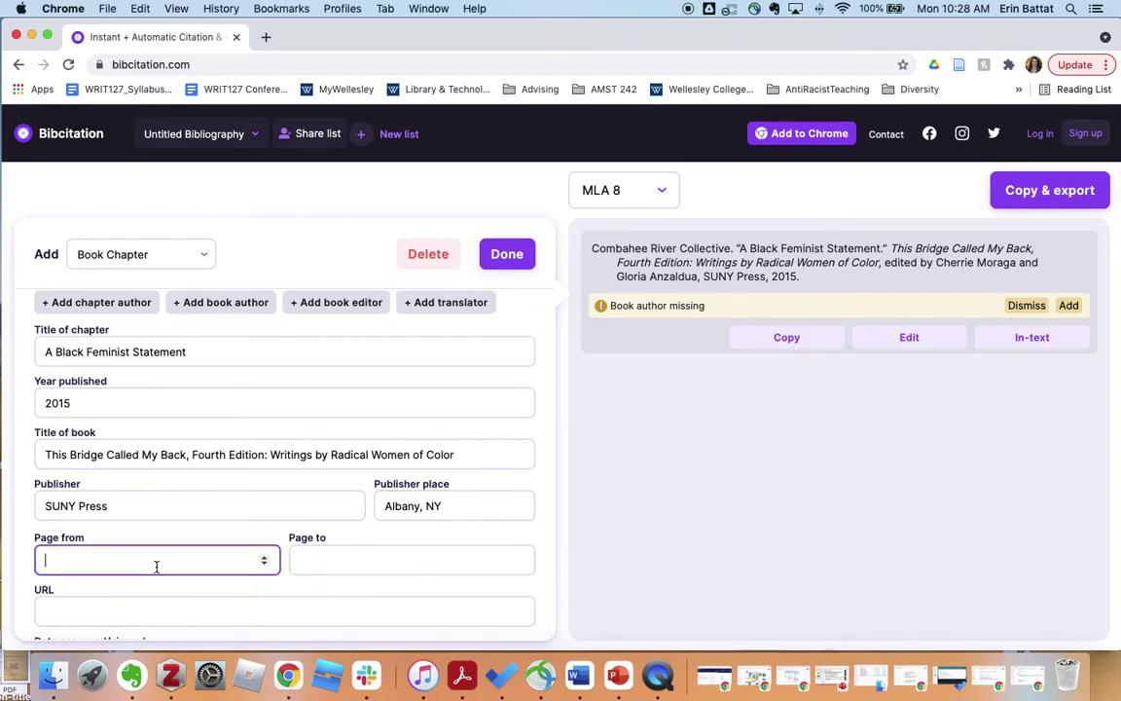
{"action": "type", "text": "210"}
{"action": "scroll", "coordinate": [156, 562], "scroll_direction": "down", "scroll_amount": 3}
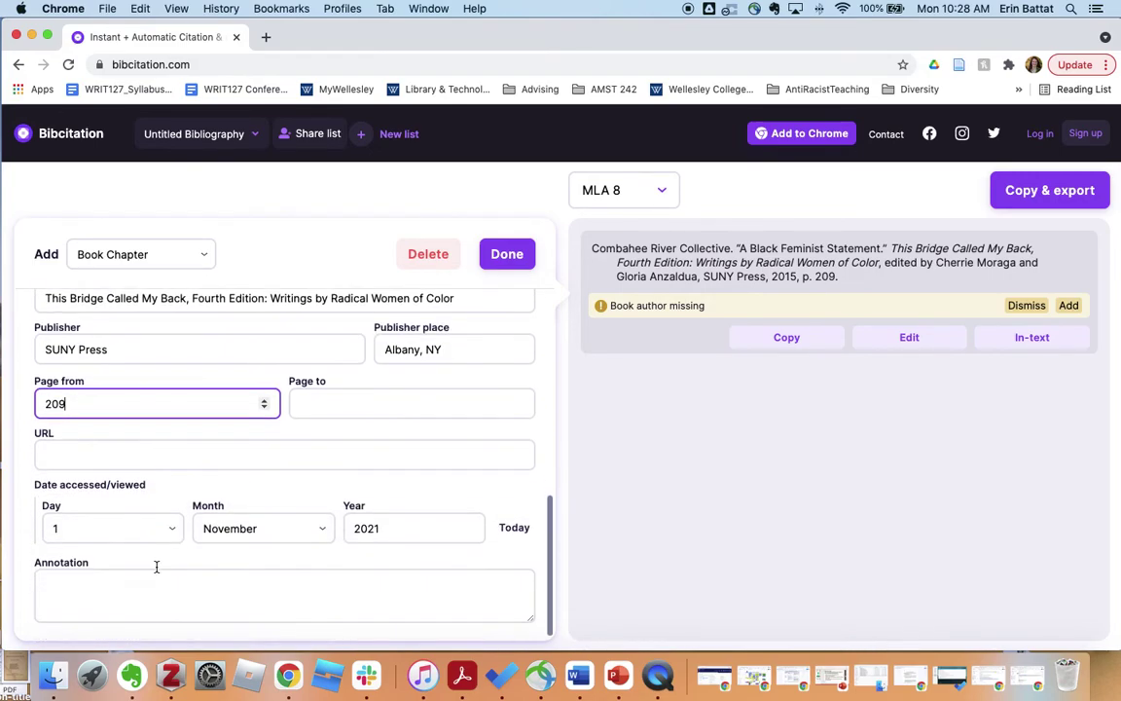
{"action": "left_click", "coordinate": [402, 392]}
{"action": "type", "text": "218"}
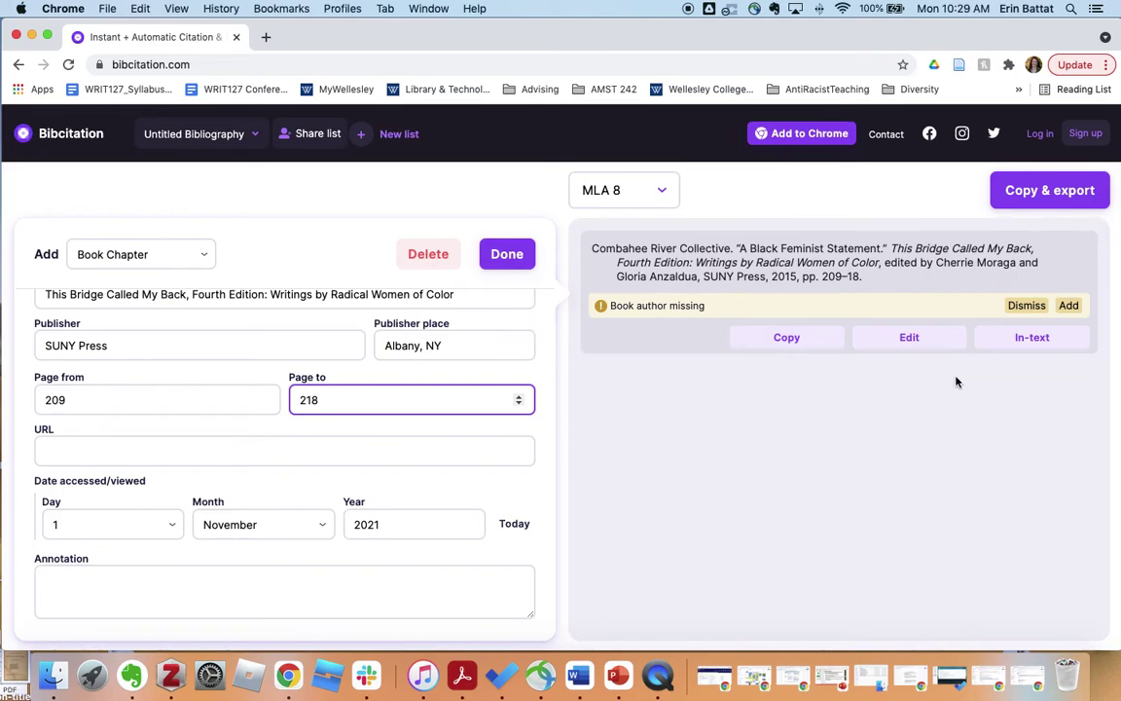
Dismiss the missing book author warning on the citation and copy the completed MLA 8 entry.
{"action": "left_click", "coordinate": [1027, 305]}
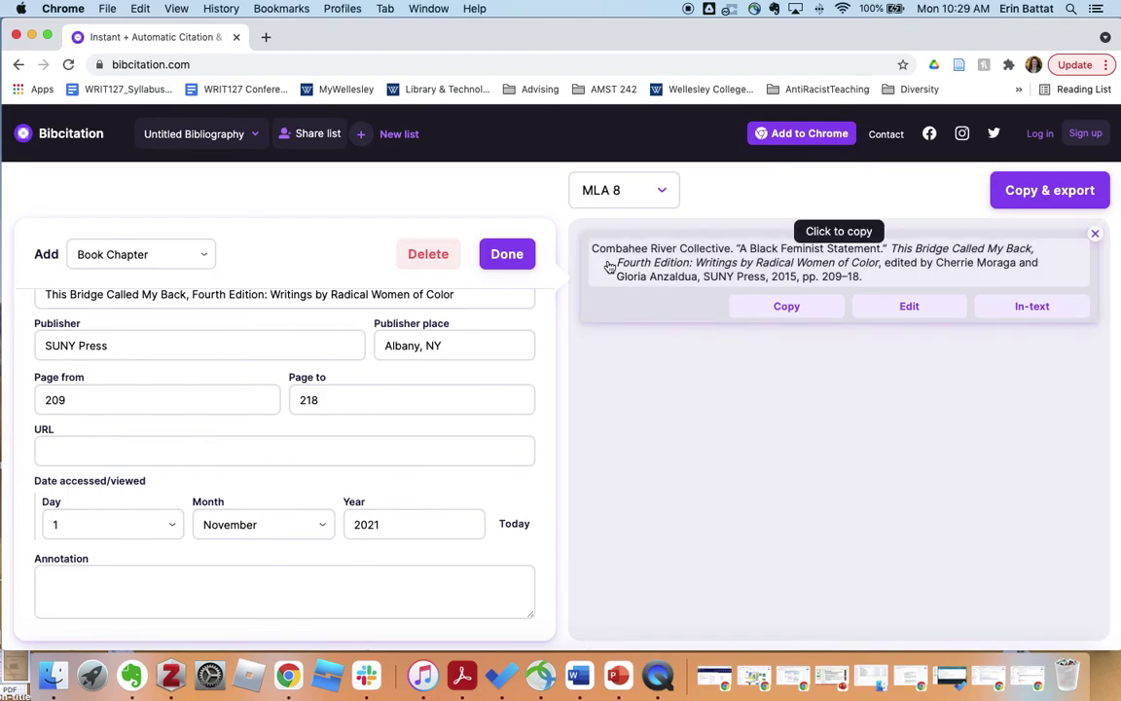
{"action": "left_click", "coordinate": [769, 313]}
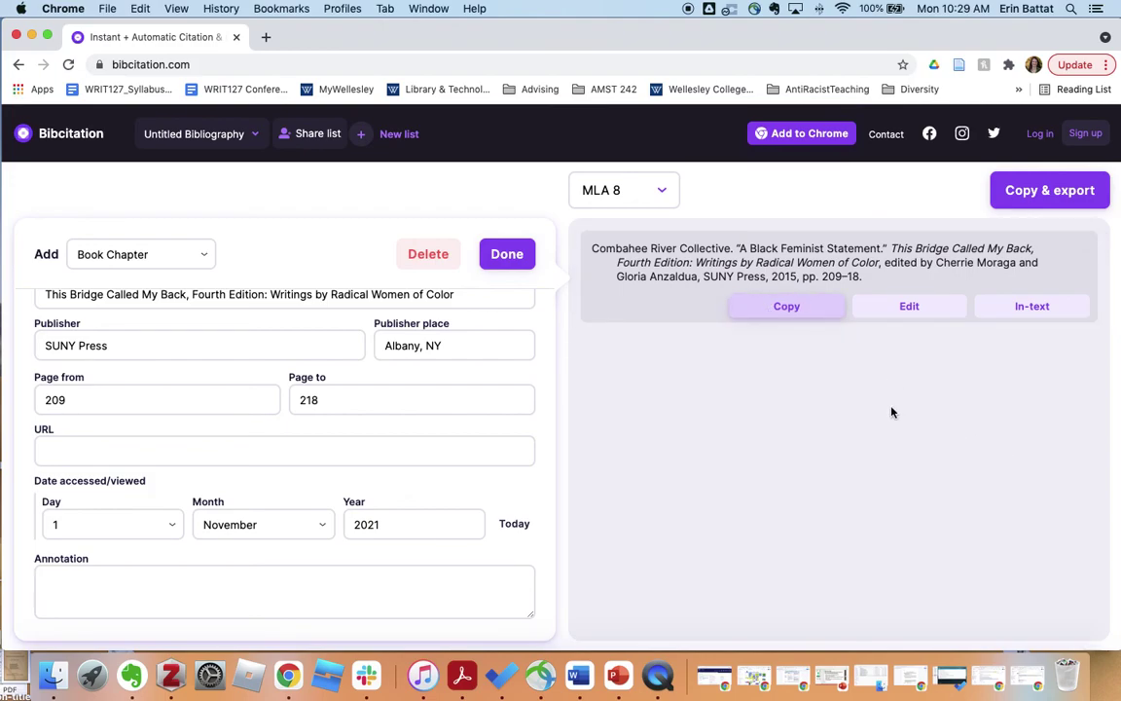
{"action": "left_click", "coordinate": [909, 311]}
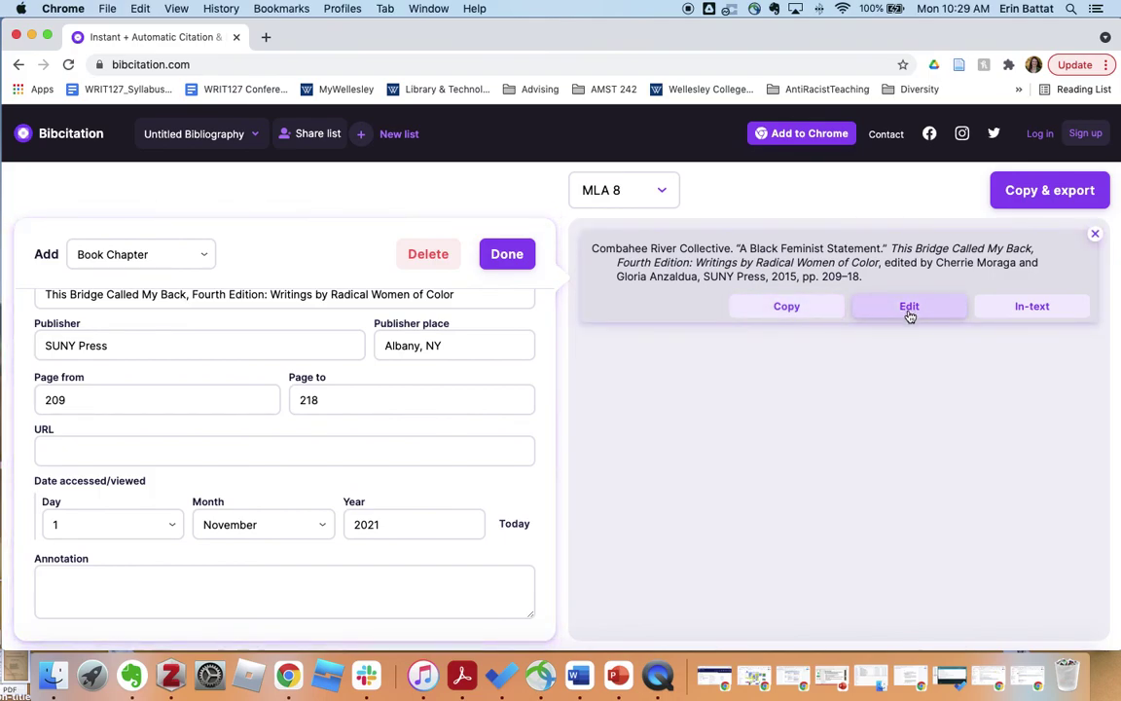